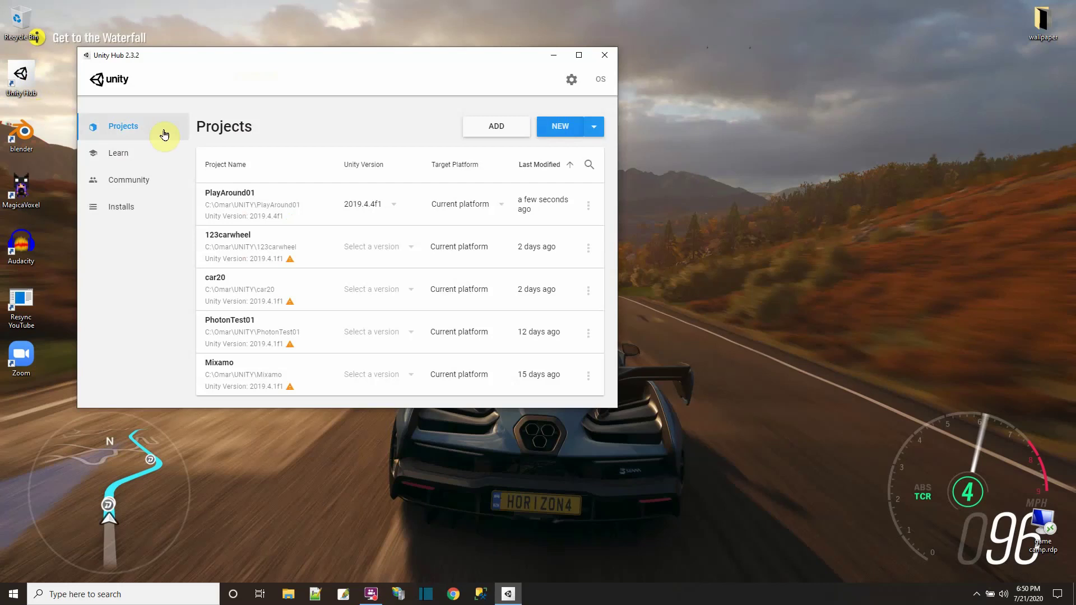
# - Open the add-existing-project folder picker and cancel it, twice
pyautogui.click(497, 127)
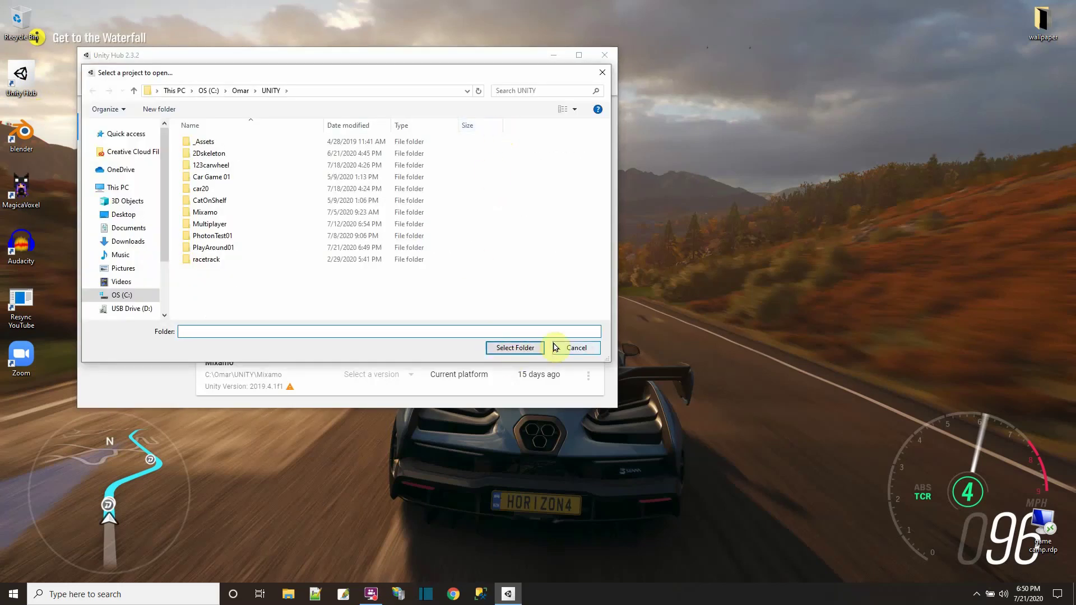
pyautogui.click(571, 348)
pyautogui.click(497, 126)
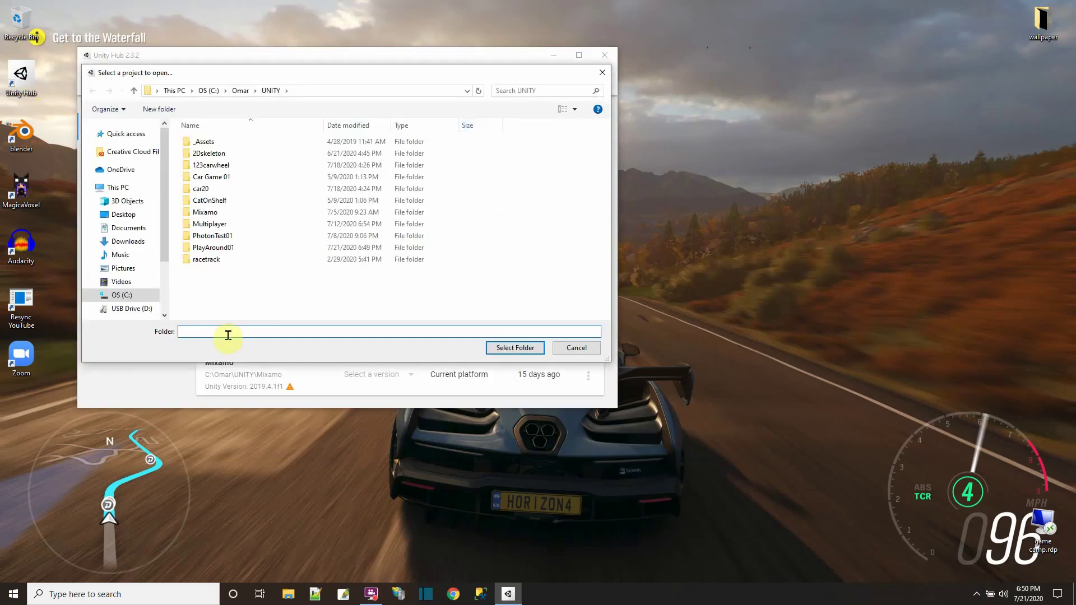
pyautogui.click(576, 348)
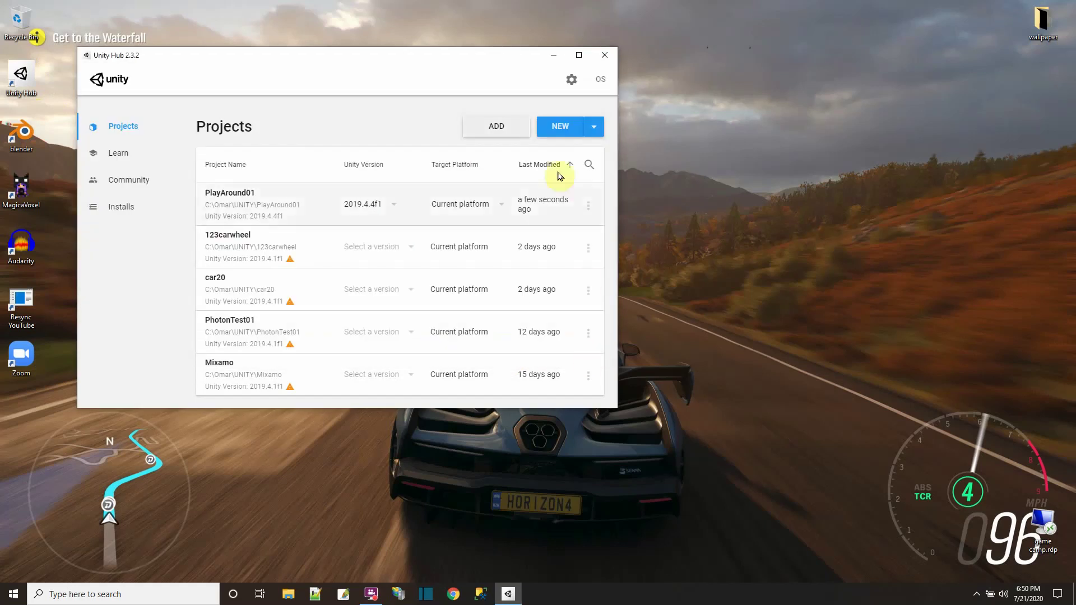
# - Create a new 3D project named CityDrive
pyautogui.click(553, 125)
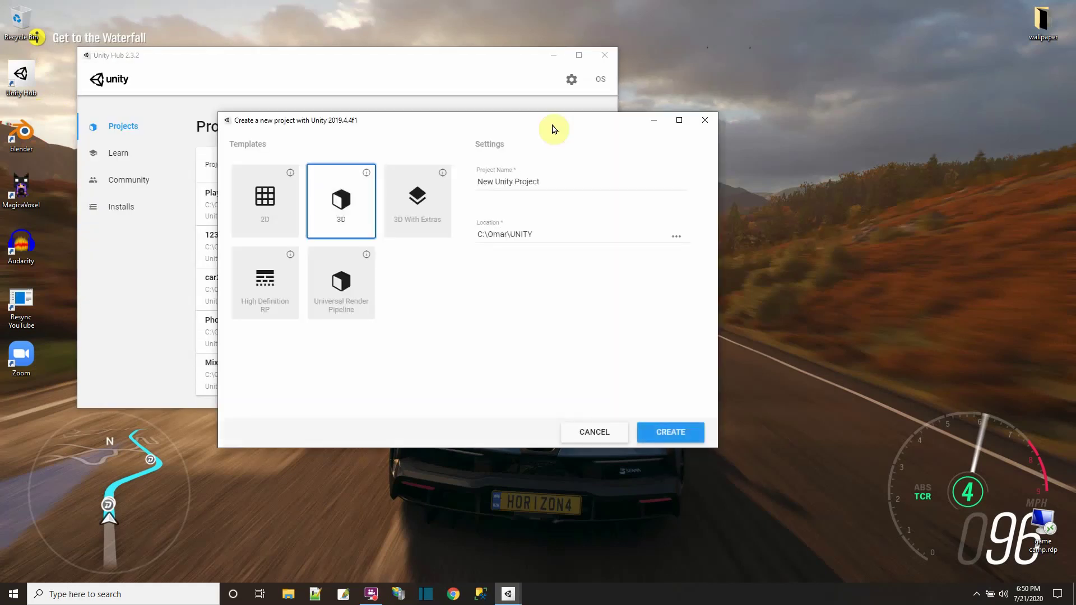
pyautogui.moveTo(543, 182); pyautogui.dragTo(462, 189)
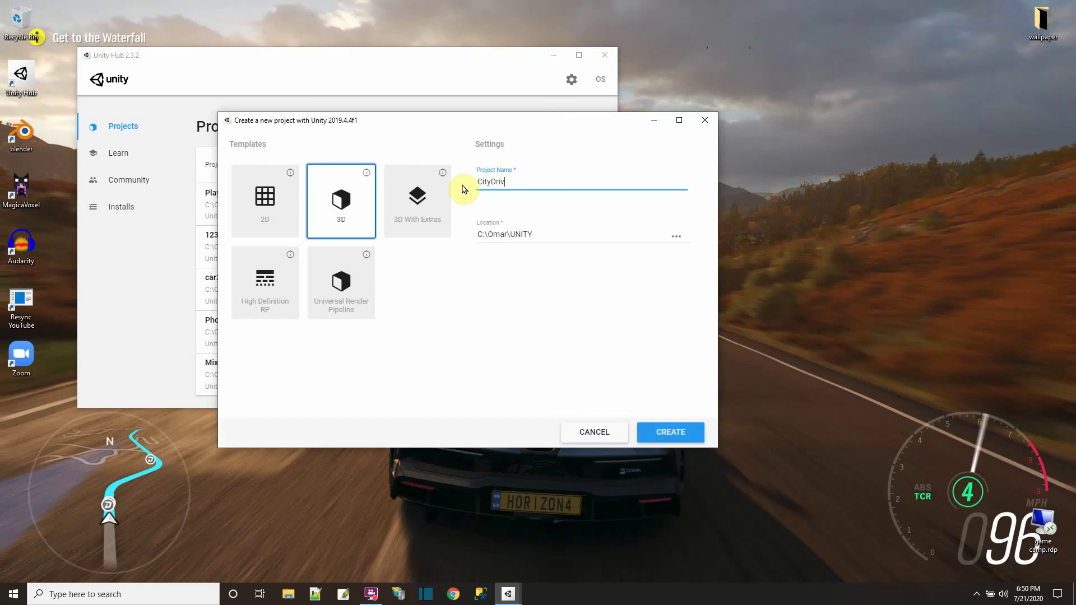
pyautogui.click(673, 432)
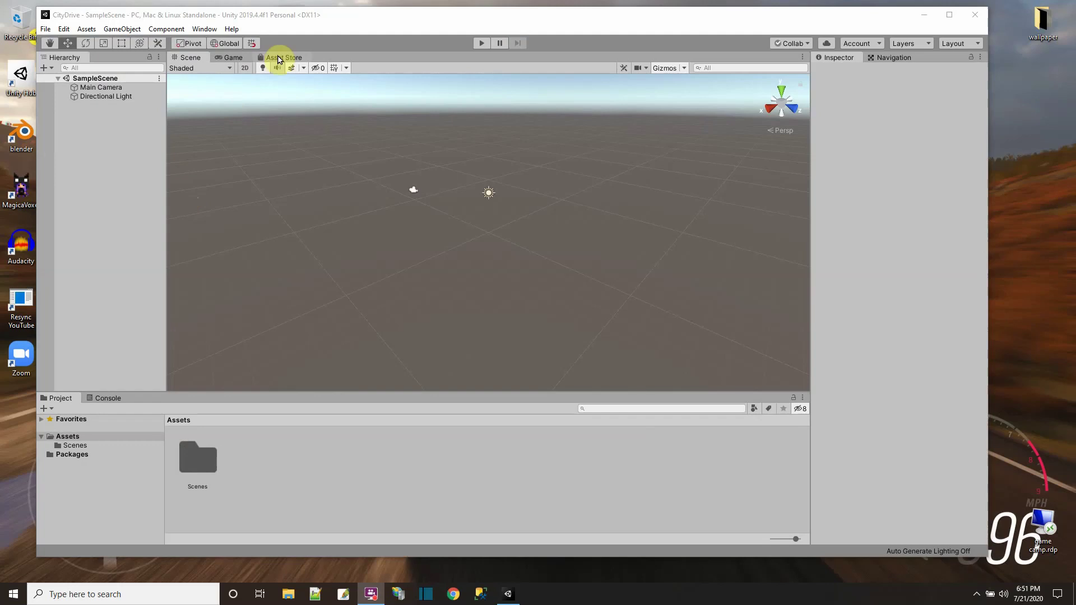
# - Search the in-editor Asset Store for 'city'
pyautogui.click(279, 58)
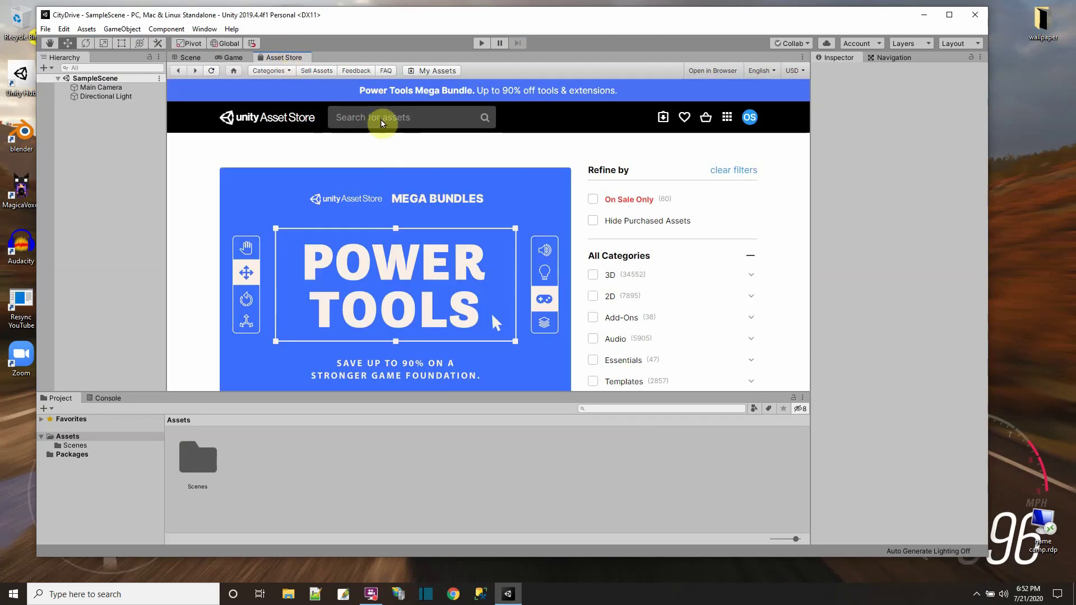
pyautogui.click(382, 118)
pyautogui.write('city')
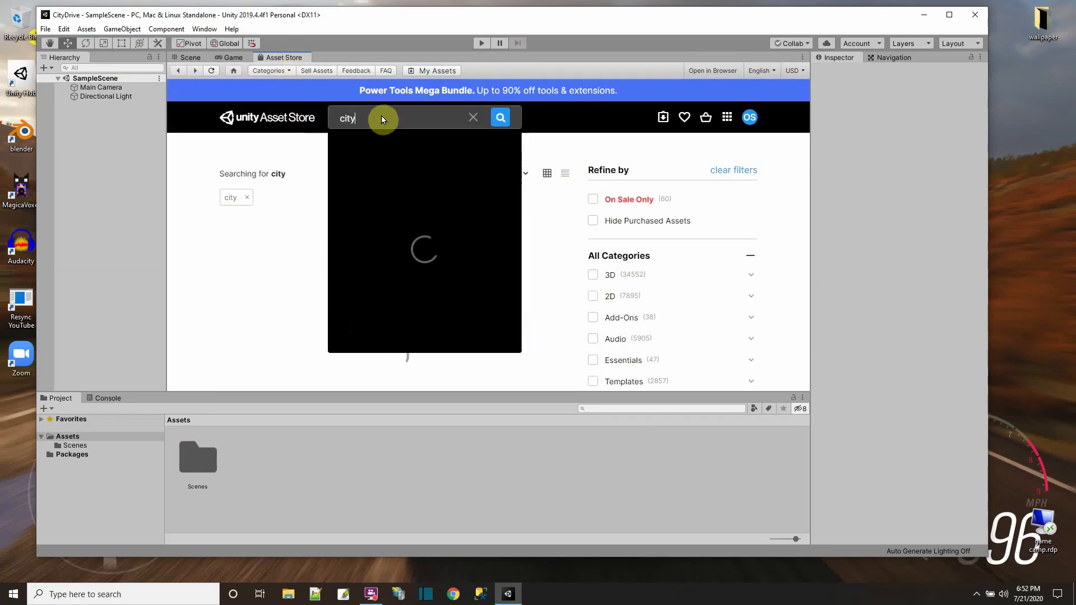
pyautogui.press('Return')
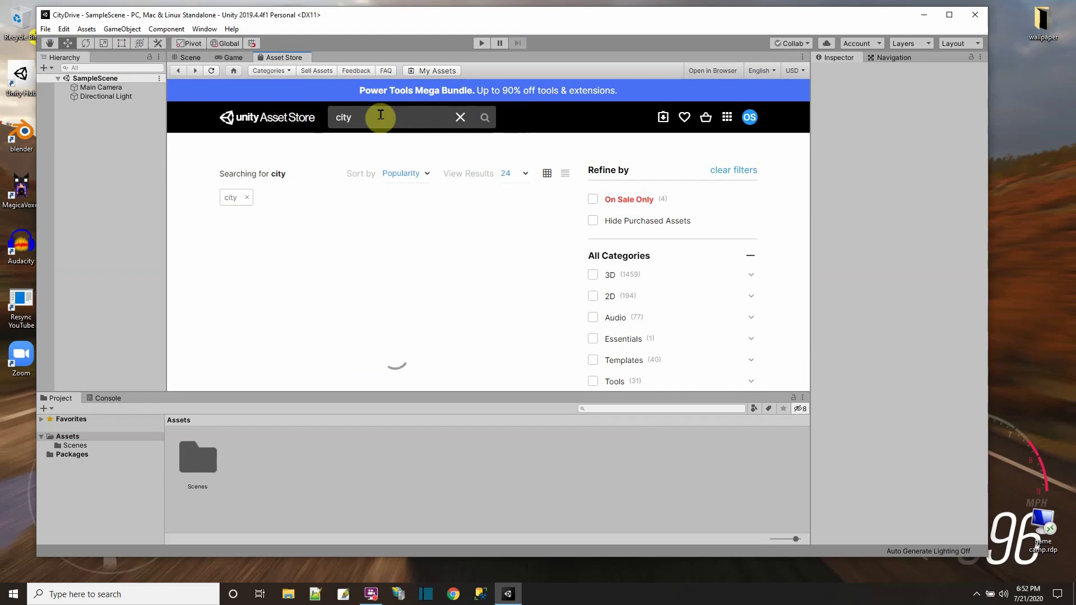
# - Filter the results to free assets and quick-look the City Voxel Pack
pyautogui.scroll(-2, 510, 254)
pyautogui.scroll(-2, 510, 254)
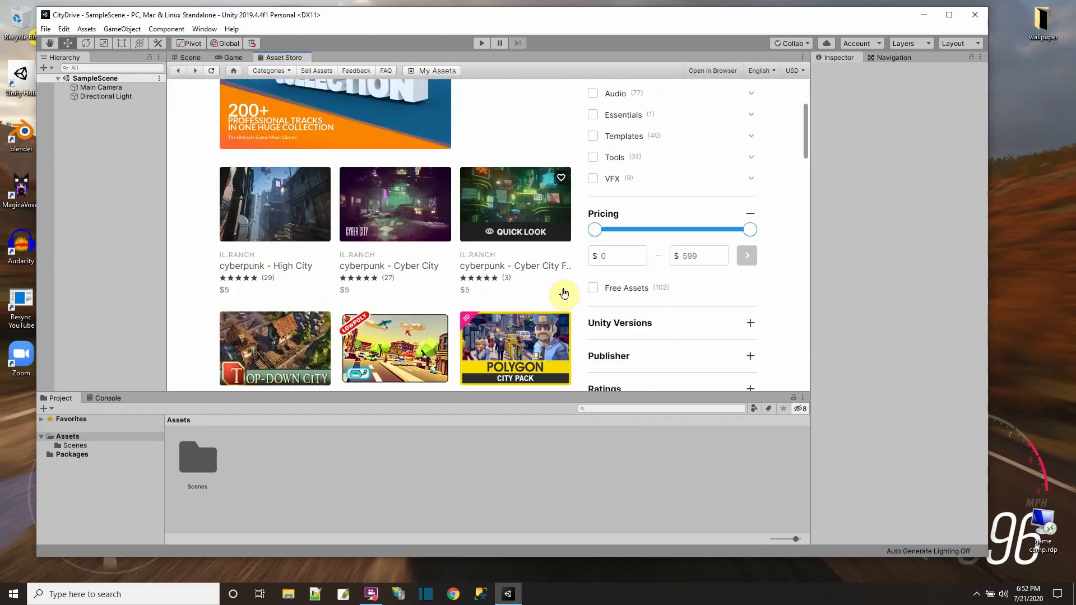
pyautogui.click(593, 288)
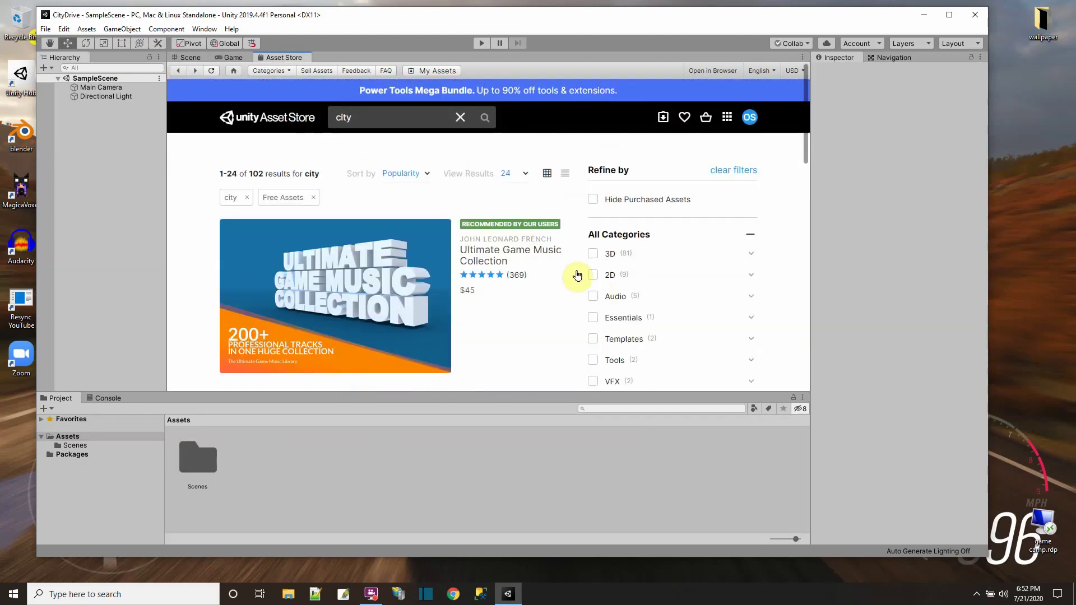
pyautogui.scroll(-5, 505, 293)
pyautogui.moveTo(509, 295)
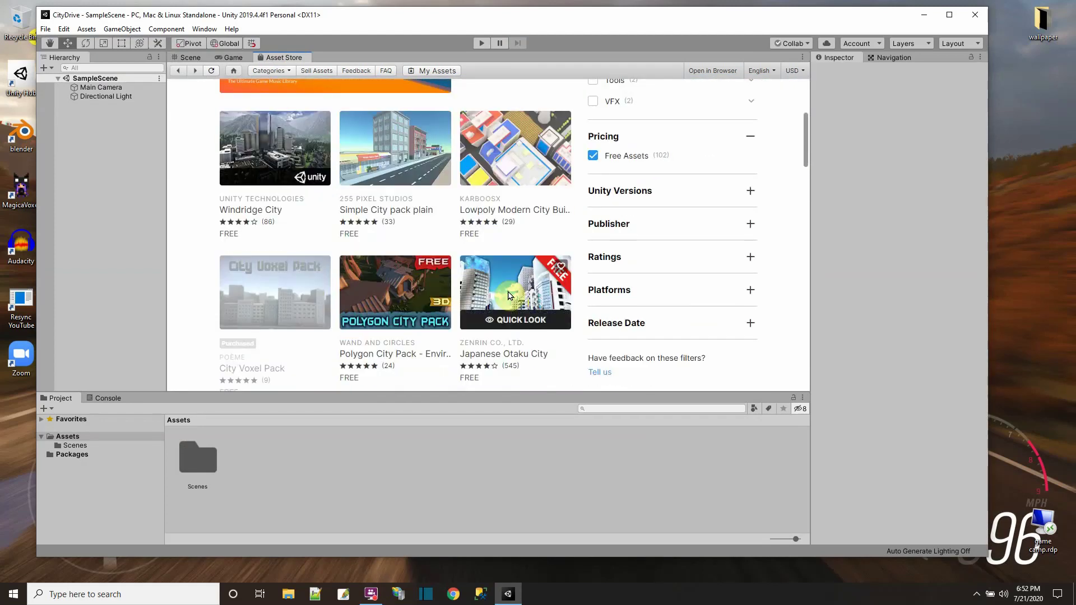
pyautogui.moveTo(246, 300)
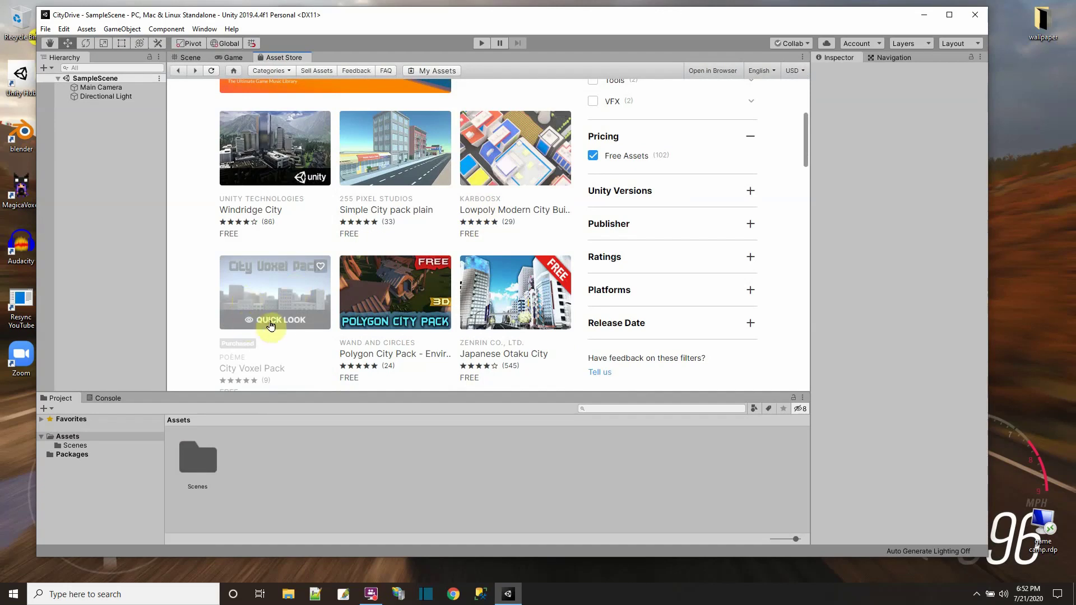
pyautogui.scroll(-1, 277, 324)
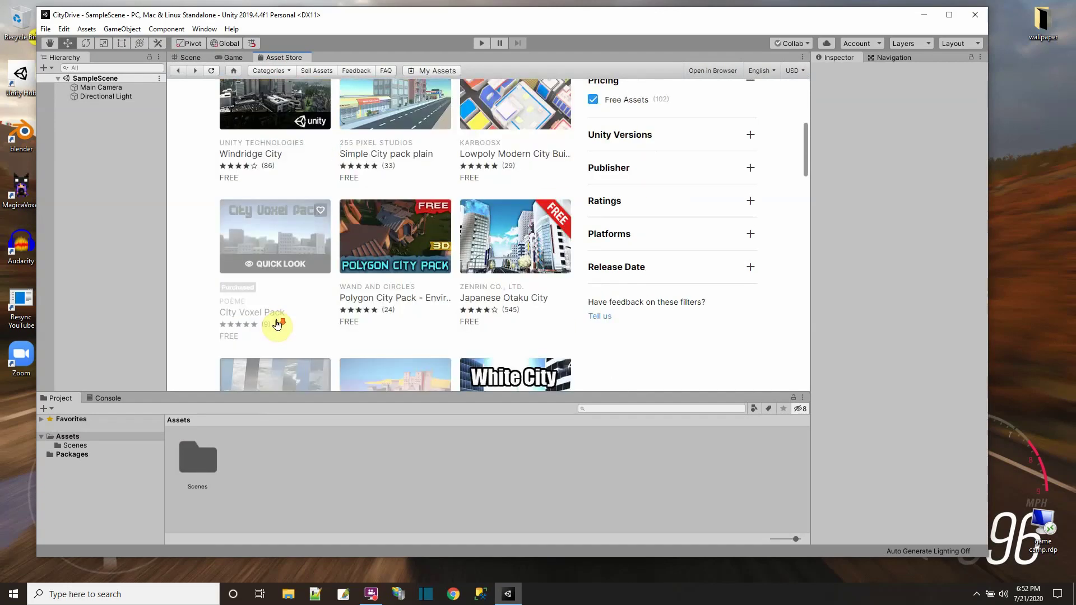
pyautogui.click(269, 266)
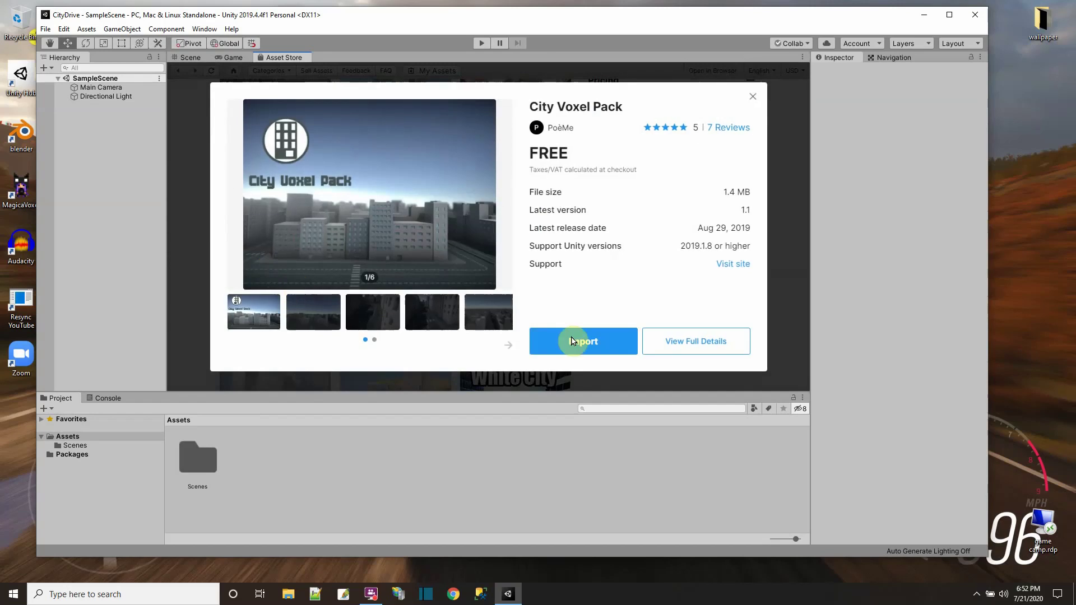
# - Import all City Voxel Pack files and open CityVoxelPack > DemoScenes in the Project panel
pyautogui.click(578, 343)
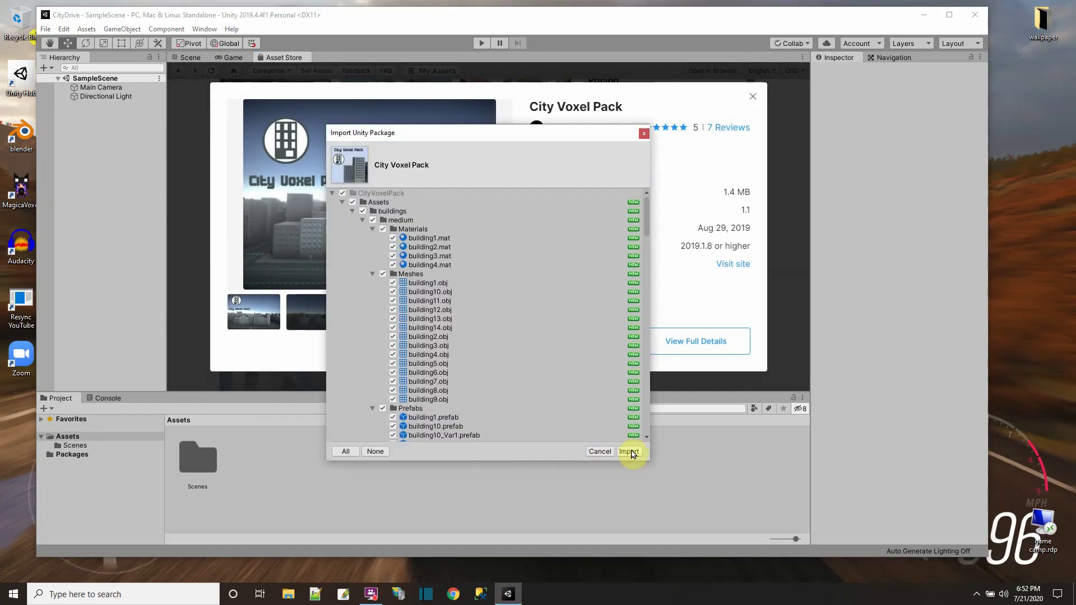
pyautogui.click(629, 450)
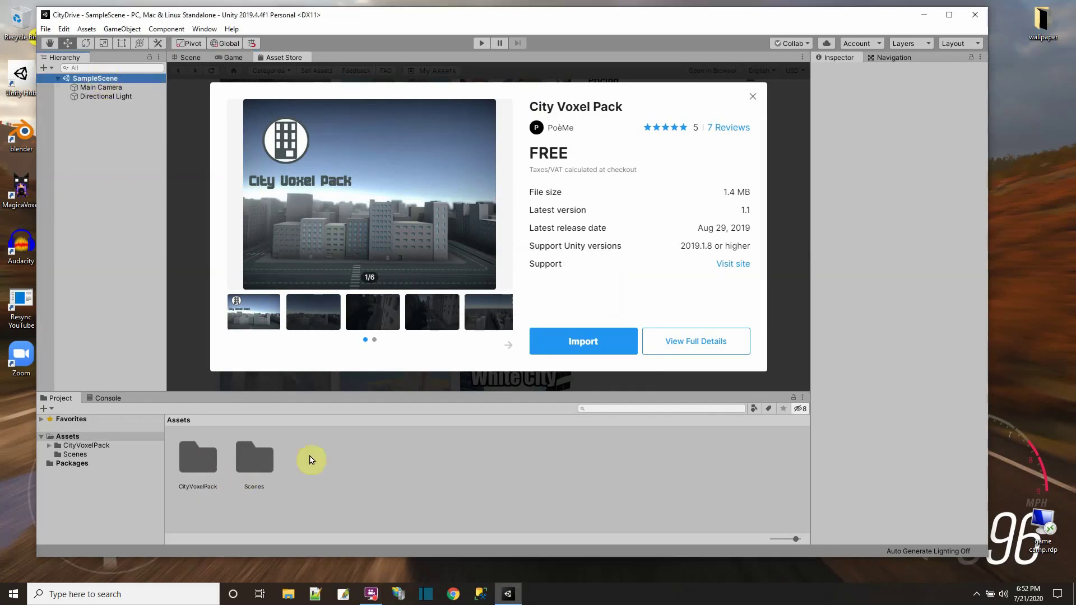
pyautogui.click(189, 461)
pyautogui.doubleClick(196, 463)
pyautogui.doubleClick(253, 462)
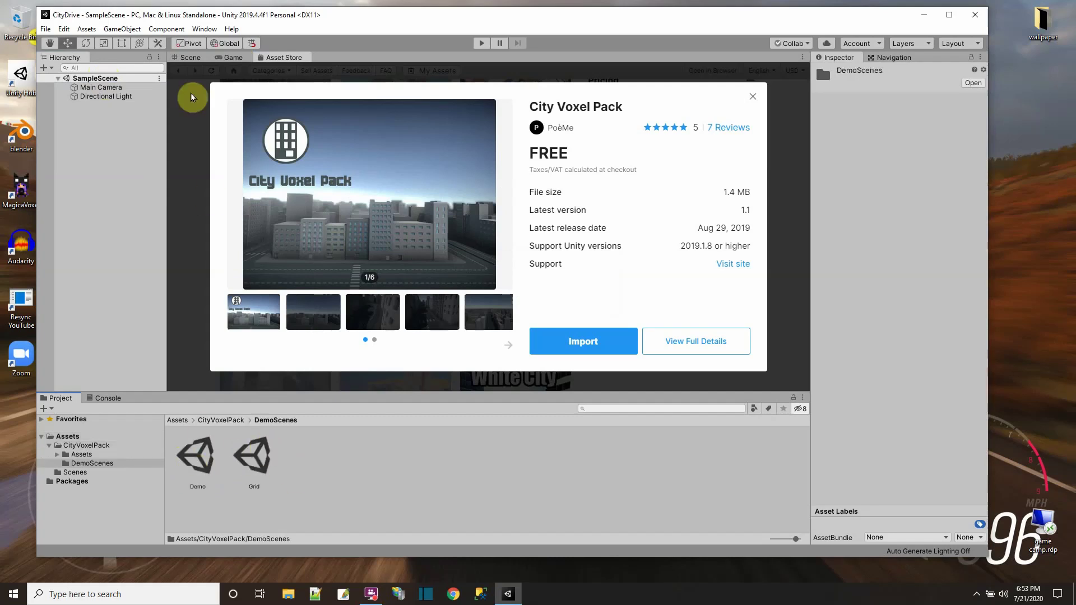
pyautogui.click(190, 57)
# - Open the Demo city scene, orbit and zoom around its streets, then launch MagicaVoxel
pyautogui.doubleClick(196, 456)
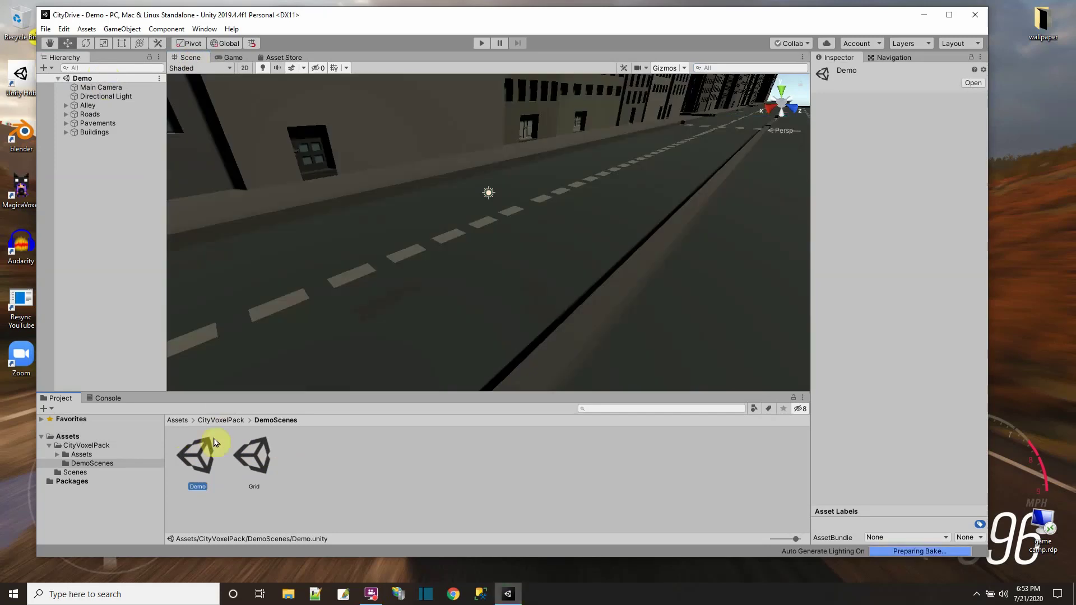
pyautogui.scroll(-8, 467, 232)
pyautogui.scroll(-3, 465, 231)
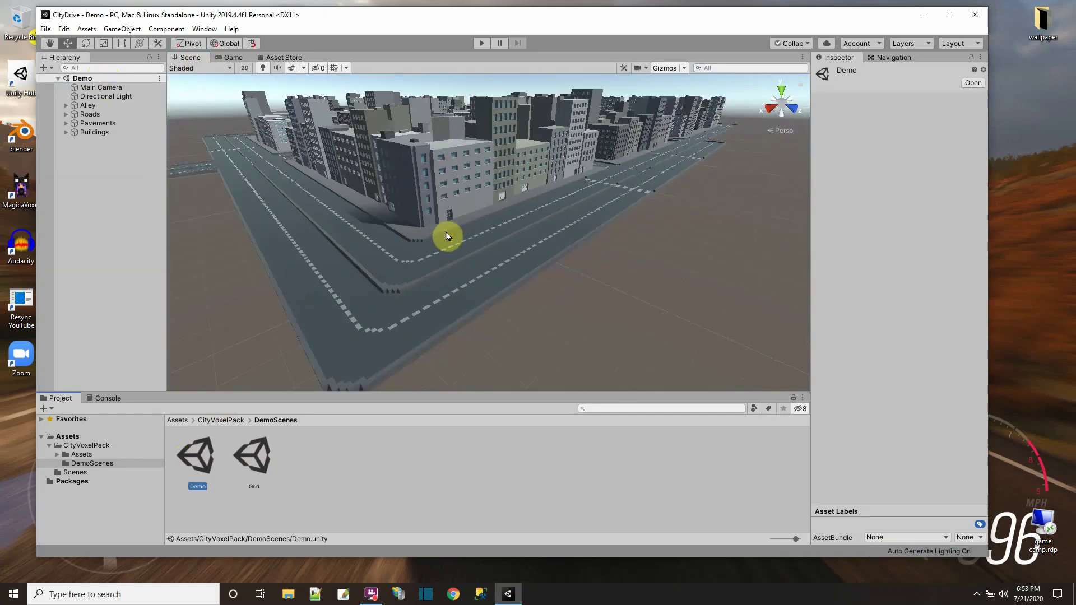
pyautogui.keyDown('alt'); pyautogui.moveTo(444, 231); pyautogui.dragTo(448, 360); pyautogui.keyUp('alt')
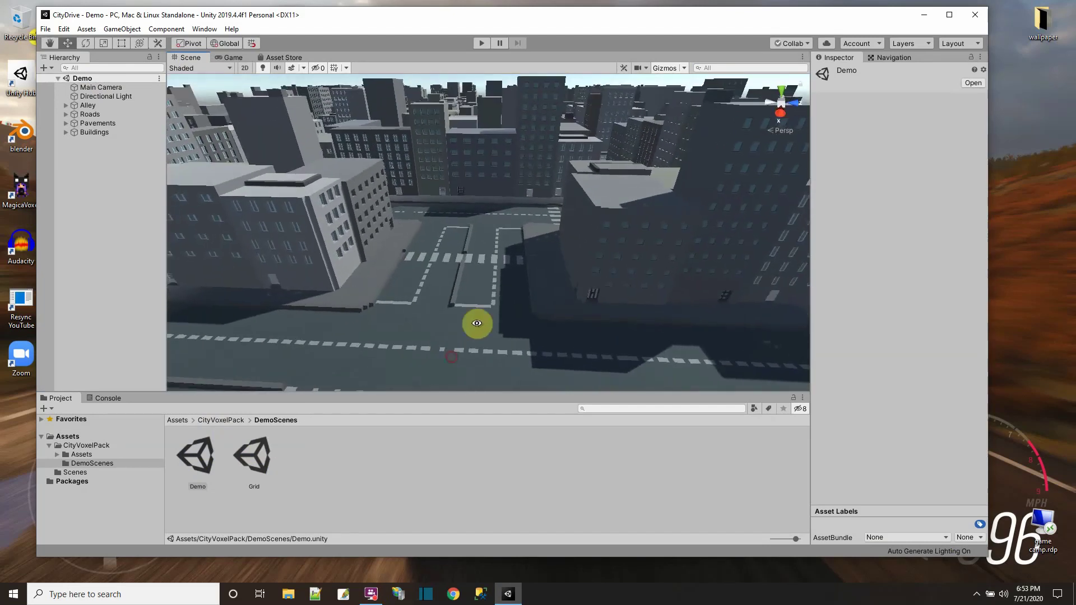
pyautogui.scroll(-3, 473, 272)
pyautogui.scroll(-3, 474, 272)
pyautogui.keyDown('alt'); pyautogui.moveTo(458, 278); pyautogui.dragTo(446, 249); pyautogui.keyUp('alt')
pyautogui.scroll(10, 471, 242)
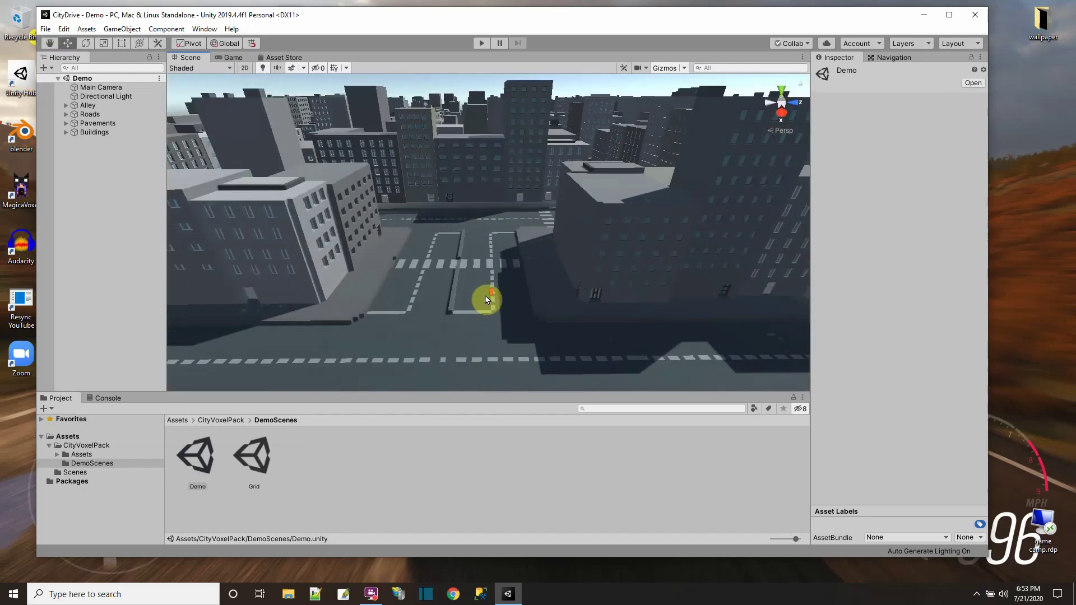
pyautogui.scroll(3, 486, 298)
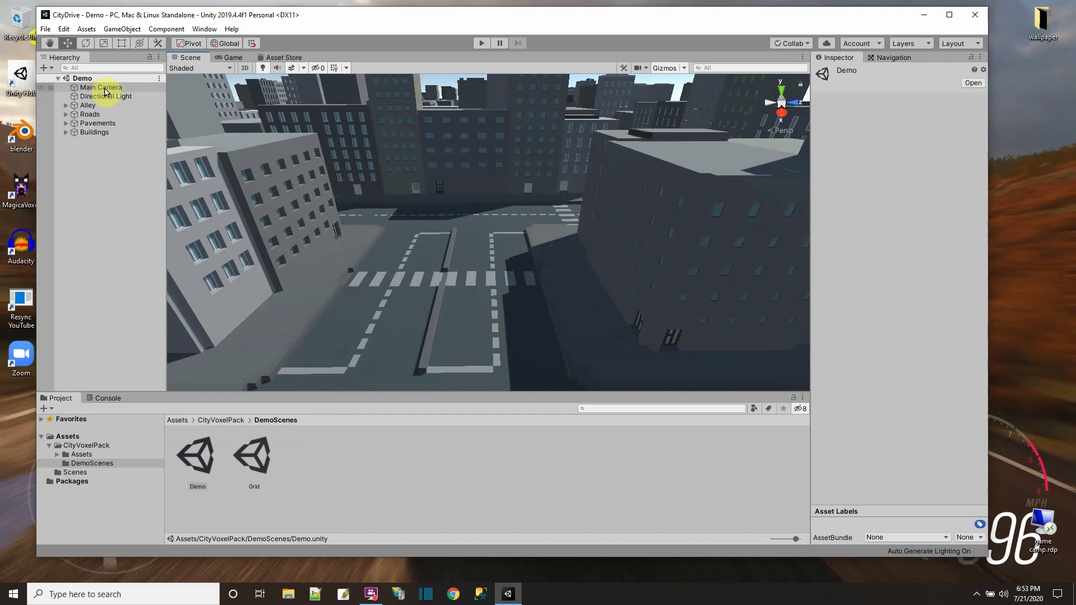
pyautogui.doubleClick(21, 195)
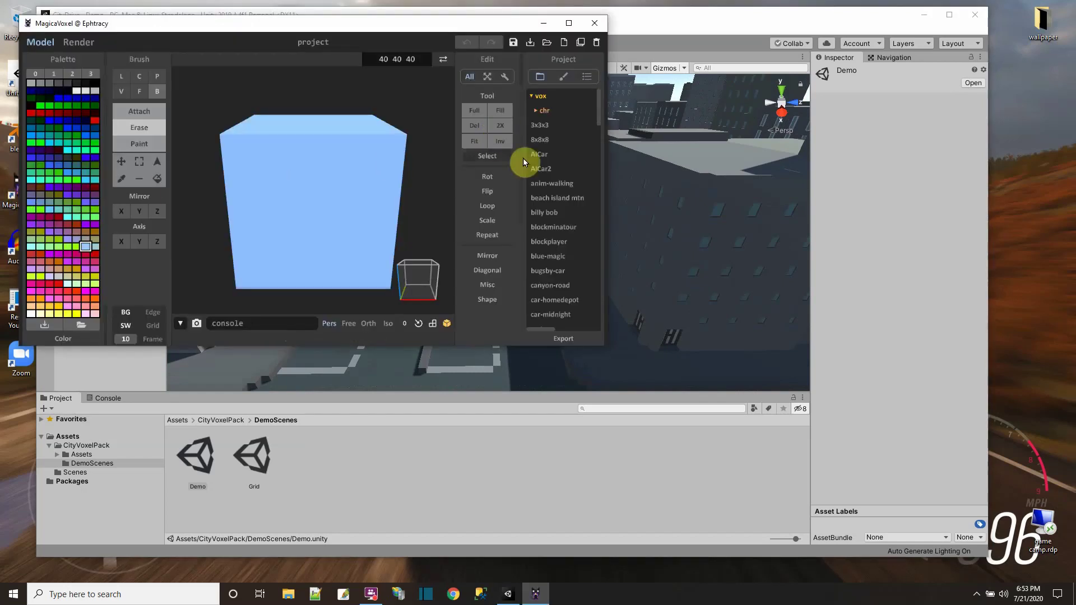
# - Open the chevyblue car model, discarding the cube edits, and orbit to view it
pyautogui.moveTo(270, 202); pyautogui.dragTo(314, 261)
pyautogui.scroll(-4, 572, 179)
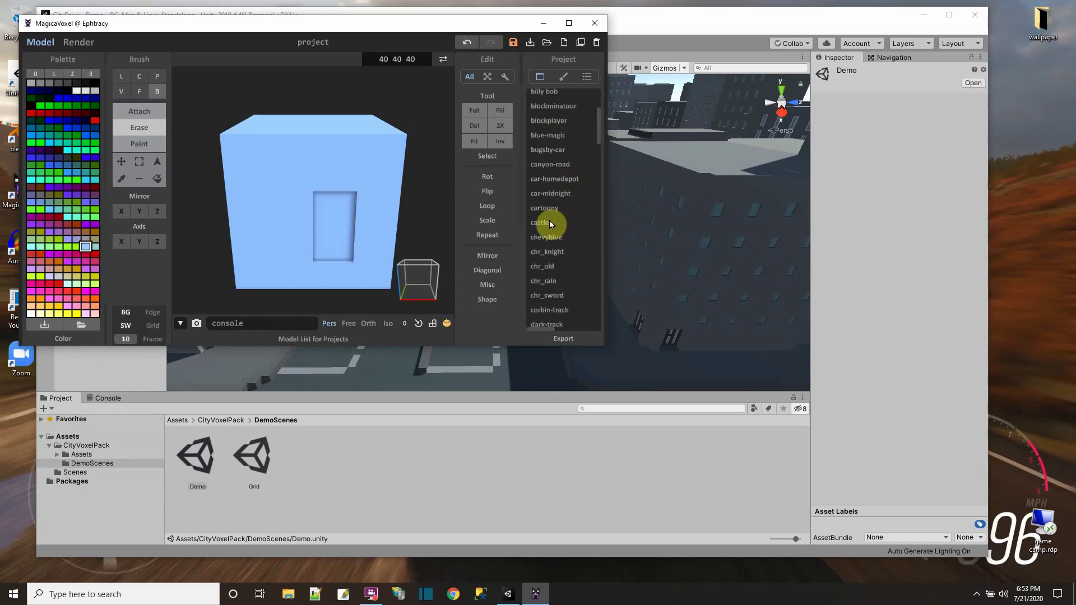
pyautogui.click(553, 241)
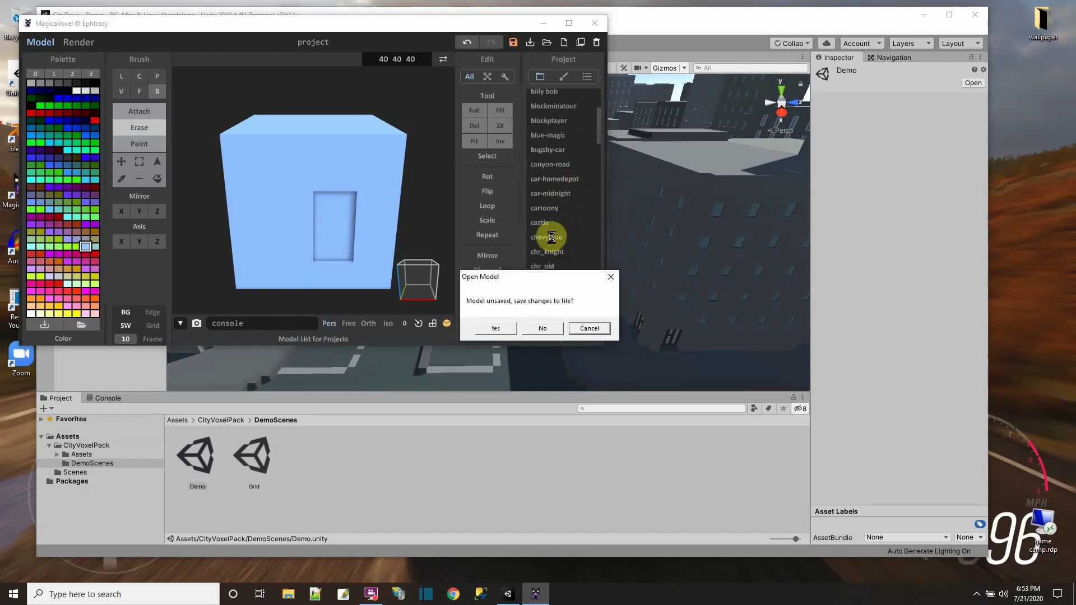
pyautogui.click(539, 329)
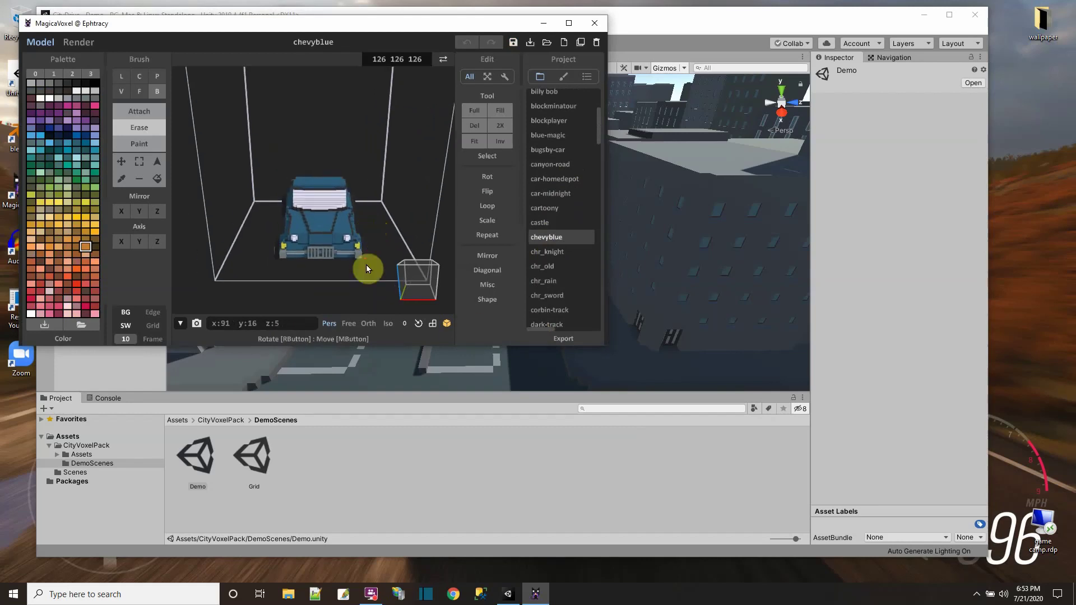
pyautogui.scroll(1, 339, 270)
pyautogui.moveTo(339, 271)
pyautogui.mouseDown(button='middle')
pyautogui.moveTo(317, 268)
pyautogui.moveTo(347, 263)
pyautogui.mouseUp(button='middle')
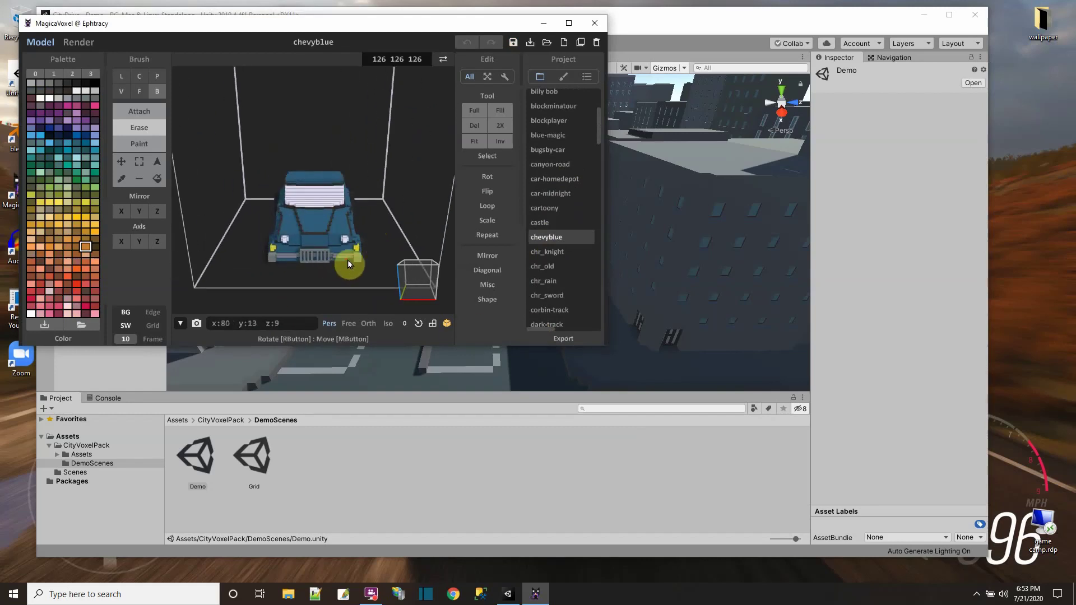
pyautogui.moveTo(347, 260); pyautogui.dragTo(260, 223, button='right')
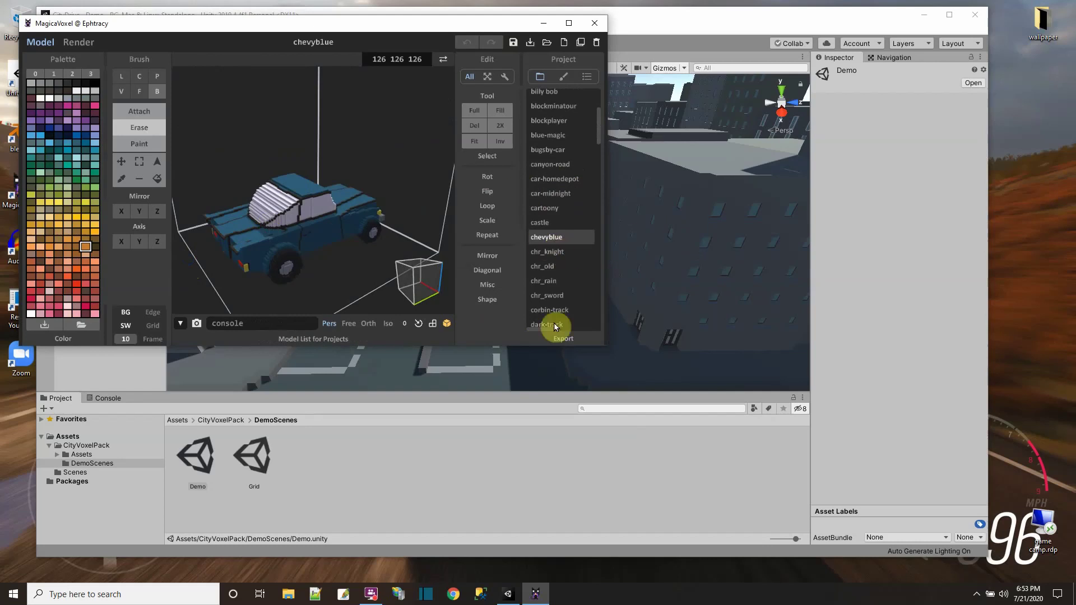
pyautogui.scroll(5, 357, 268)
pyautogui.scroll(-5, 358, 268)
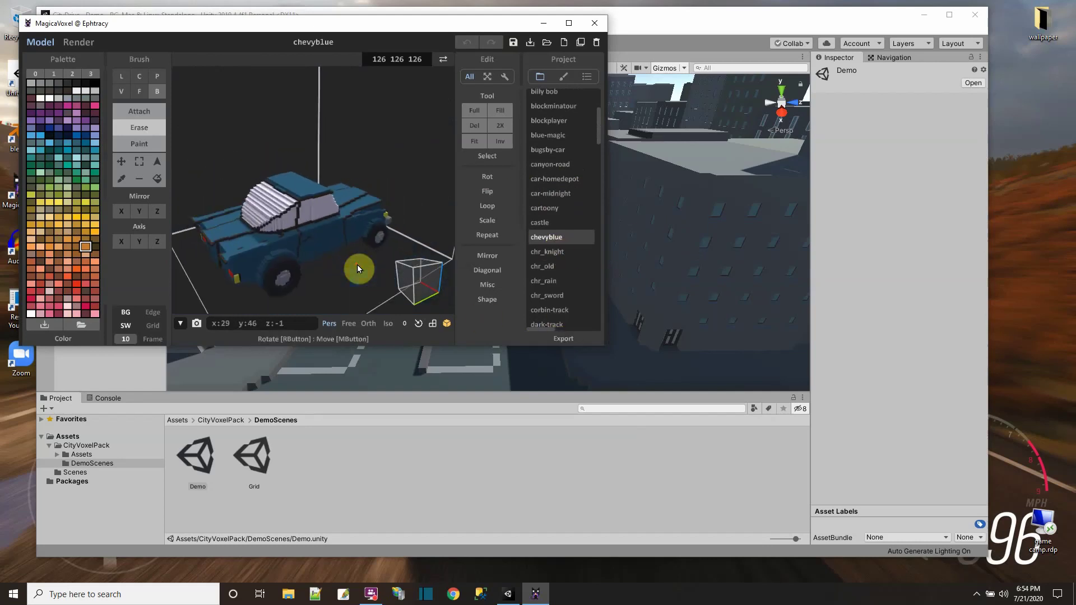
# - Export the car as OBJ, browsing to C: > user > UNITY > CityDrive > Assets
pyautogui.click(555, 341)
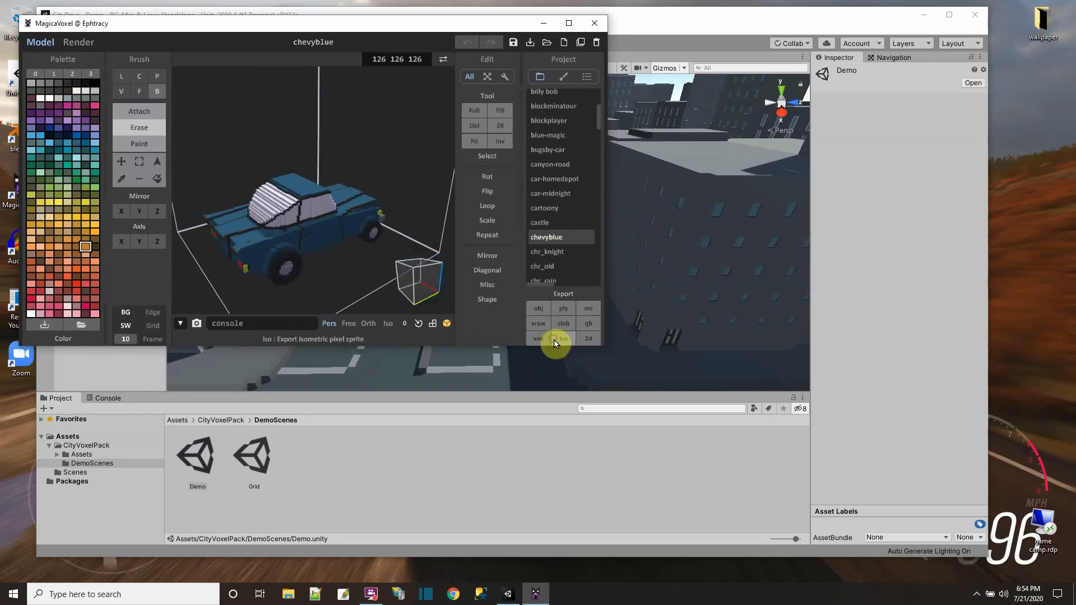
pyautogui.click(540, 311)
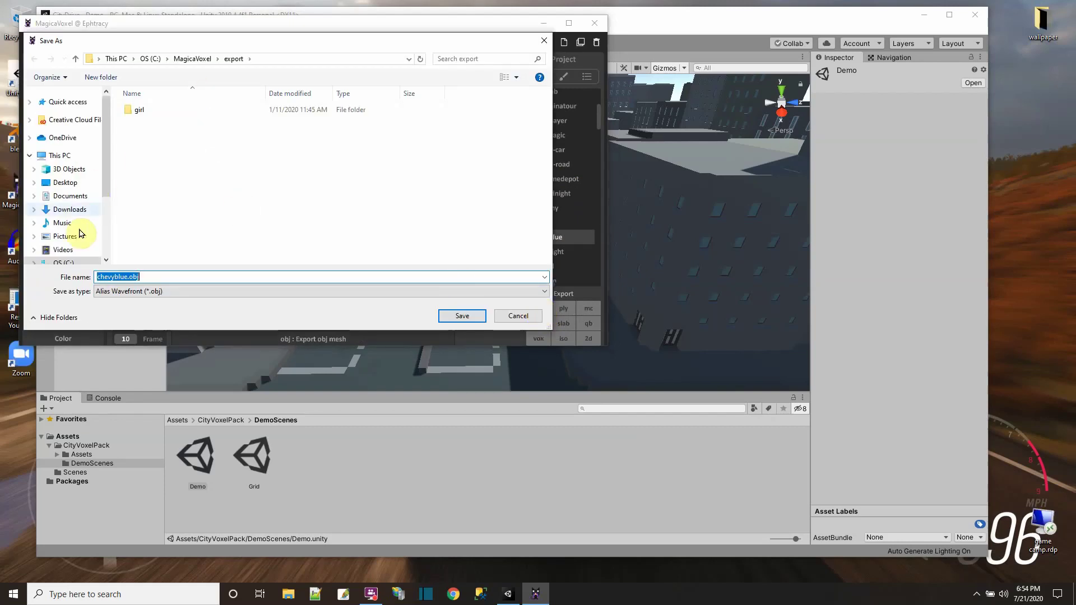
pyautogui.moveTo(105, 159); pyautogui.dragTo(106, 222)
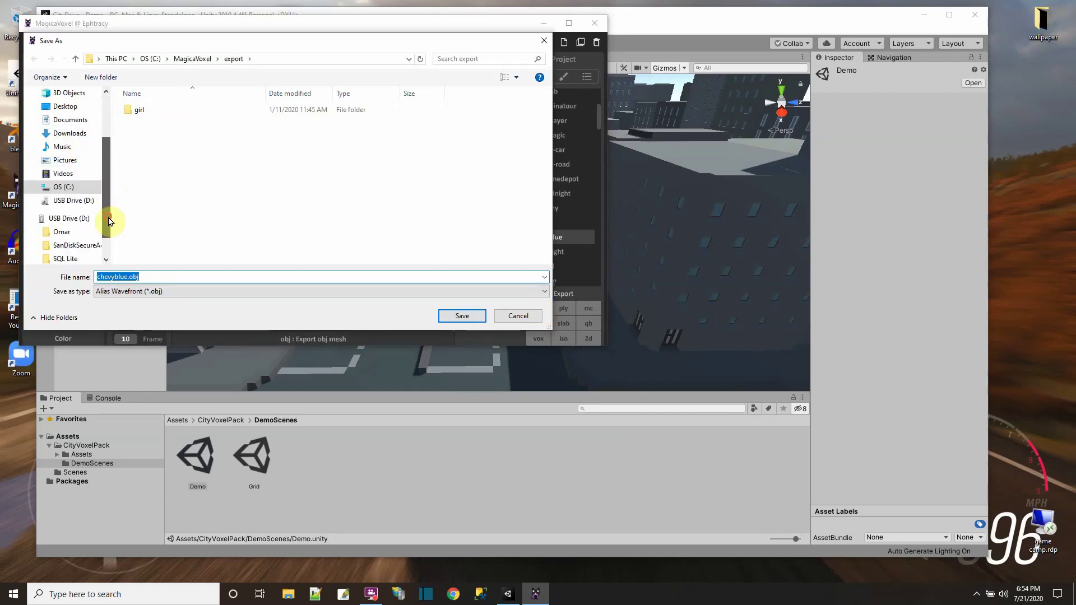
pyautogui.click(61, 188)
pyautogui.click(146, 227)
pyautogui.doubleClick(147, 226)
pyautogui.doubleClick(141, 144)
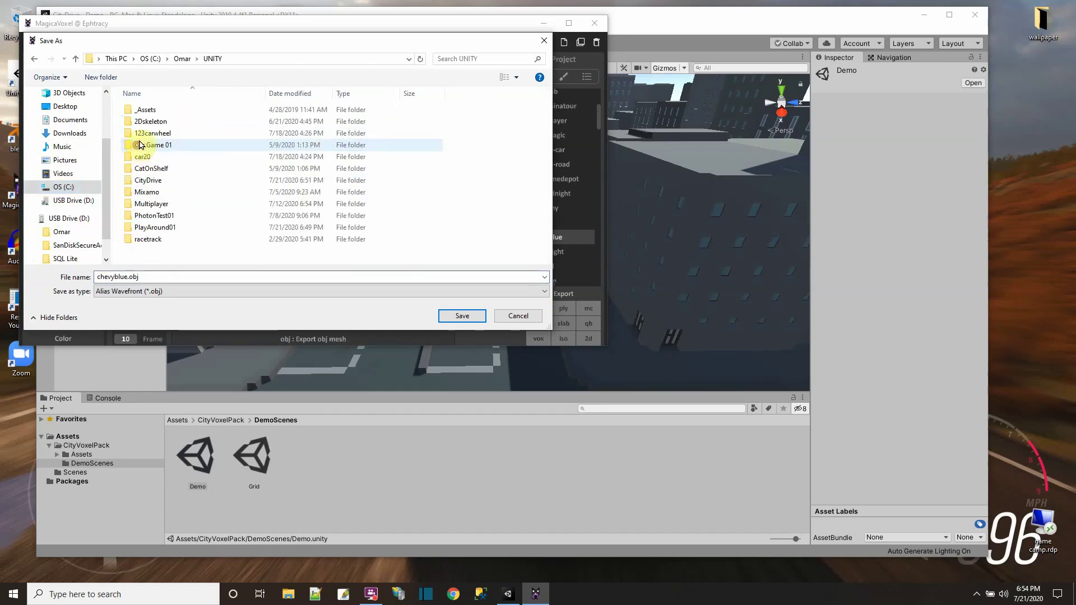
pyautogui.doubleClick(148, 180)
pyautogui.click(145, 111)
pyautogui.doubleClick(145, 110)
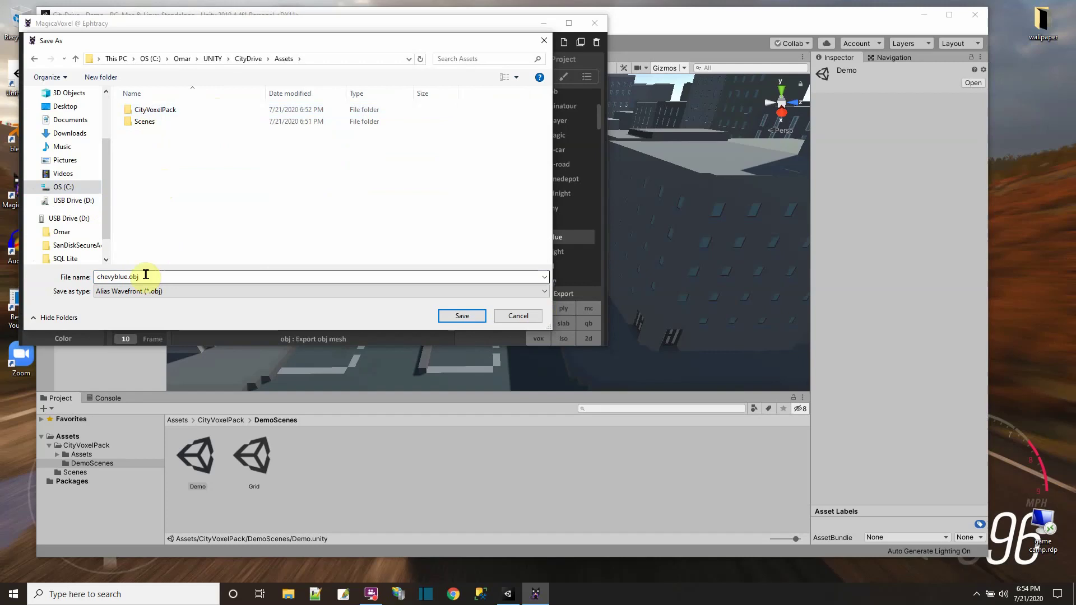
# - Create a MagicaVoxel folder in Assets and save the chevyblue OBJ into it
pyautogui.click(107, 76)
pyautogui.write('Magica')
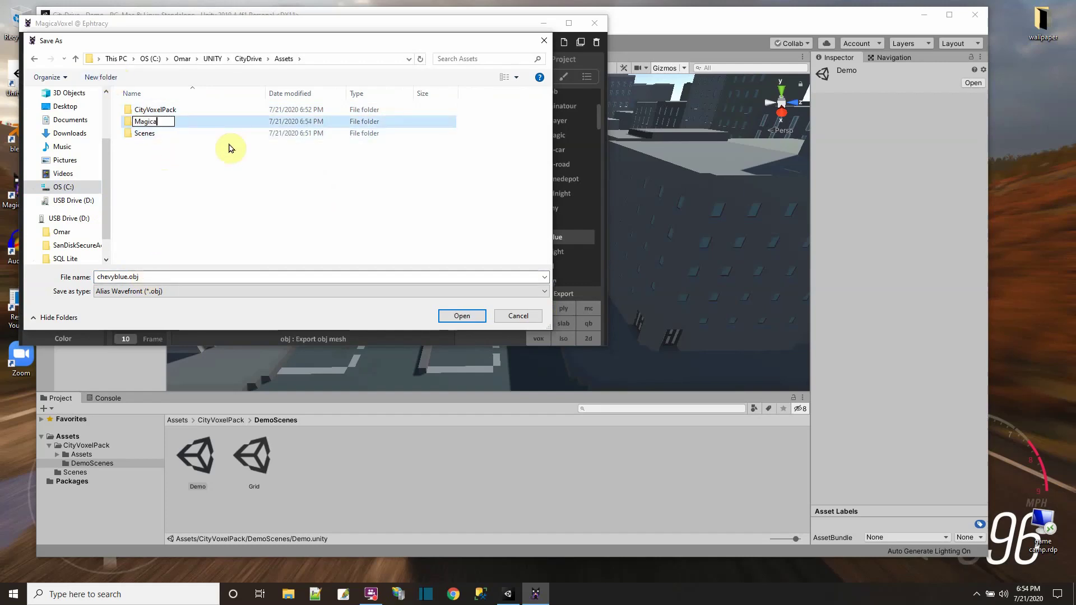
pyautogui.write('Voxel')
pyautogui.press('Return')
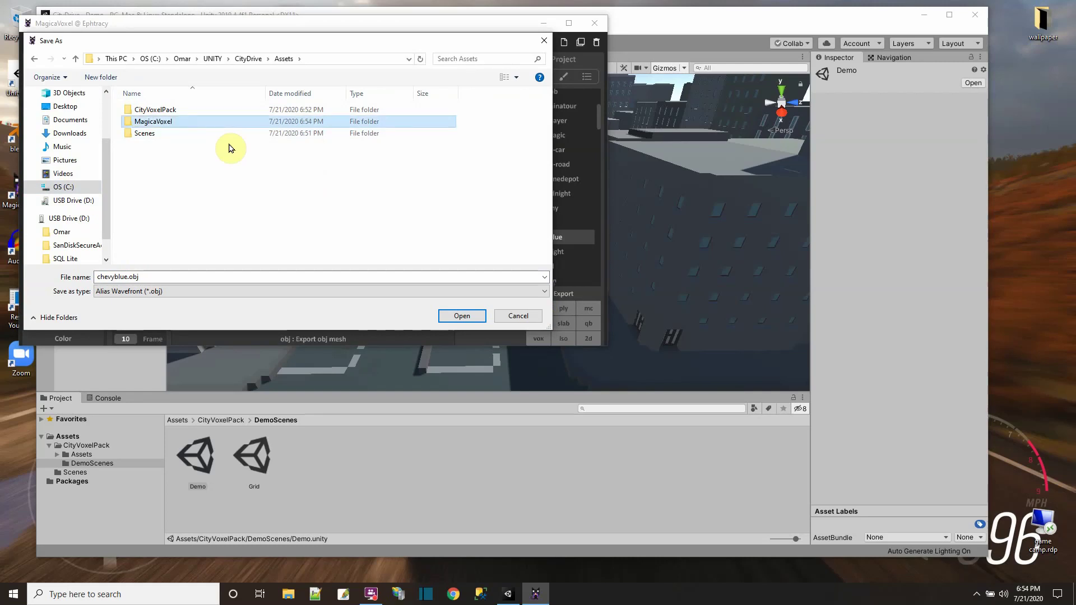
pyautogui.doubleClick(174, 122)
pyautogui.click(461, 315)
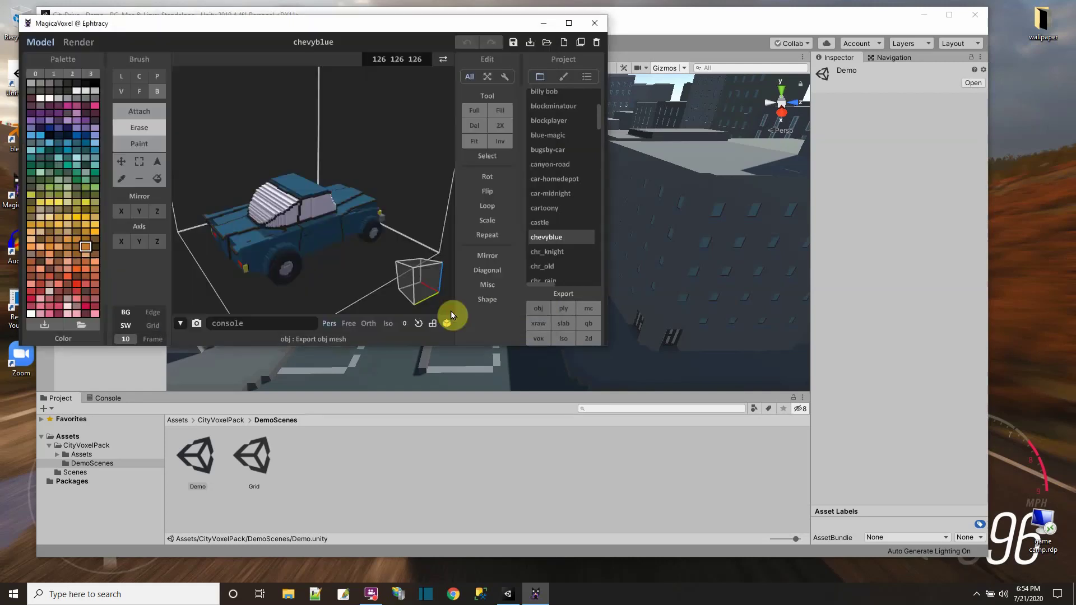
# - Close MagicaVoxel, drag chevyblue from Assets/MagicaVoxel into the Demo scene and frame it
pyautogui.click(594, 24)
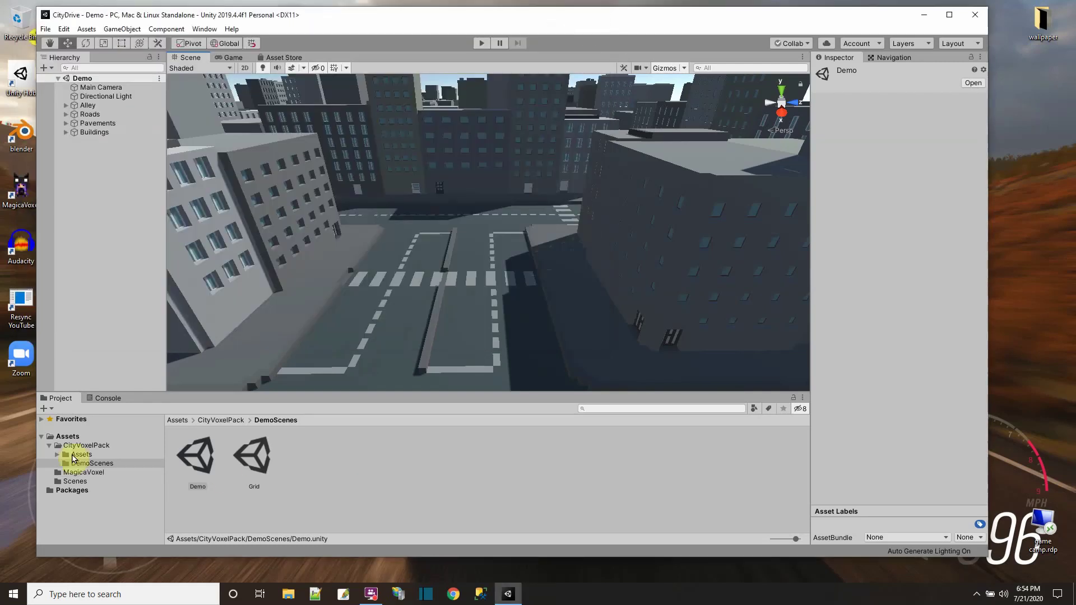
pyautogui.click(61, 439)
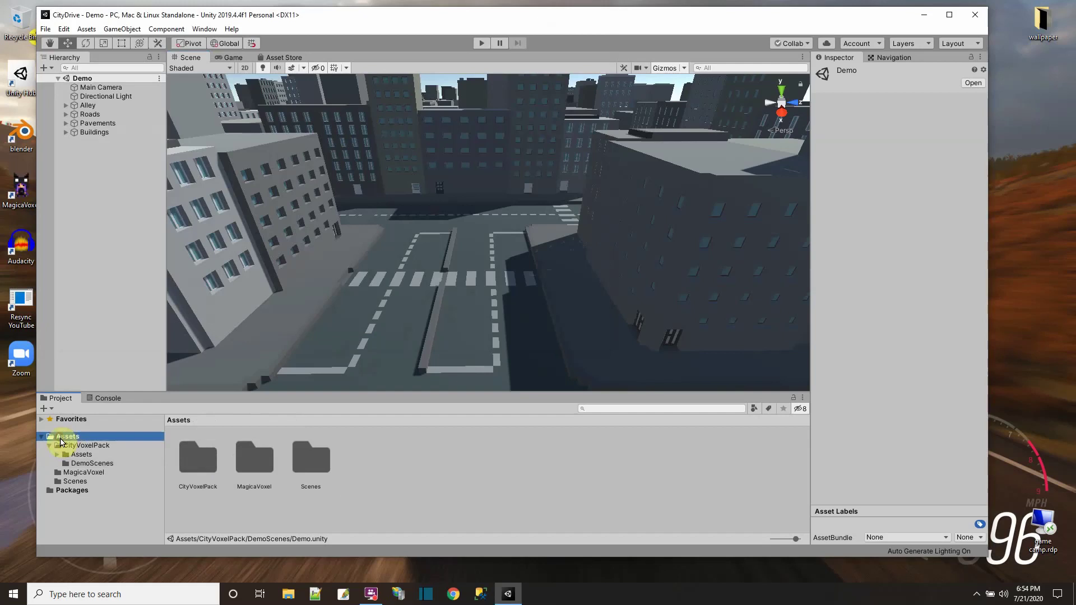
pyautogui.doubleClick(255, 459)
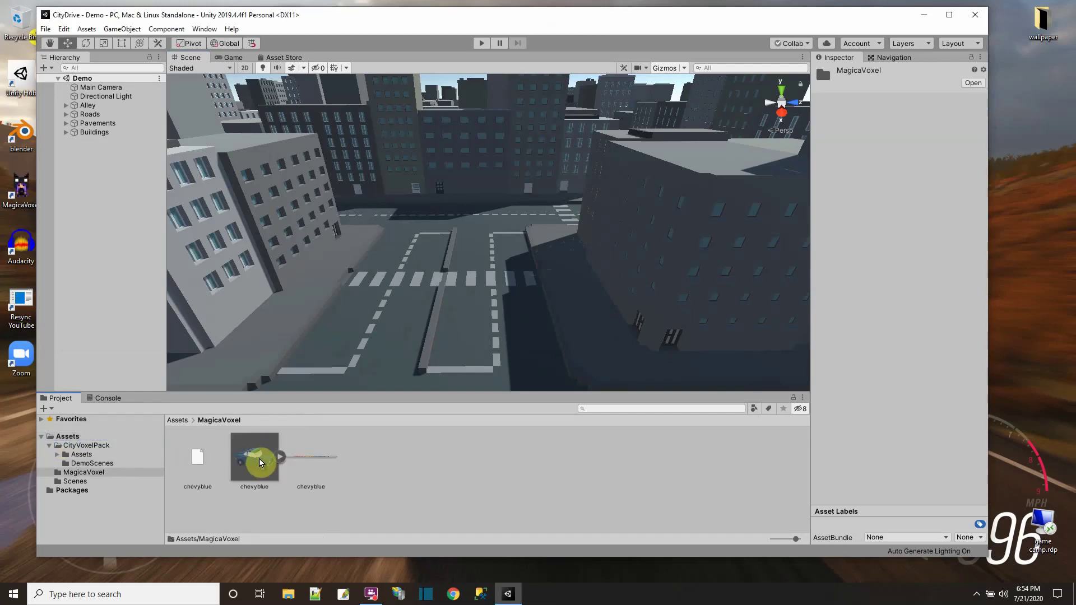
pyautogui.moveTo(246, 470); pyautogui.dragTo(507, 290)
pyautogui.press('f')
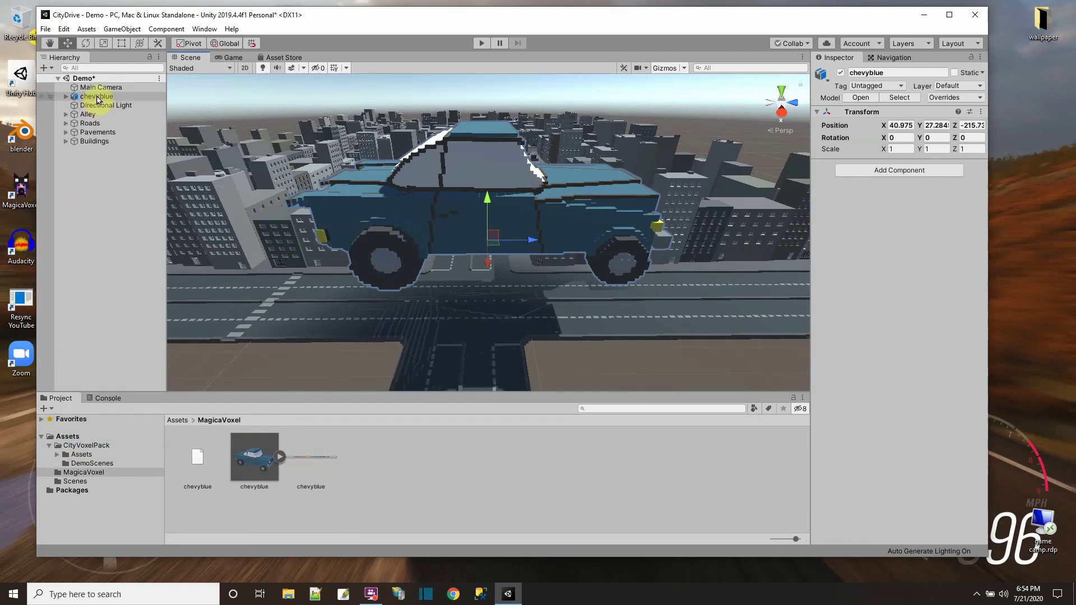
# - Expand chevyblue in the Hierarchy and inspect both the parent and its child mesh
pyautogui.click(66, 99)
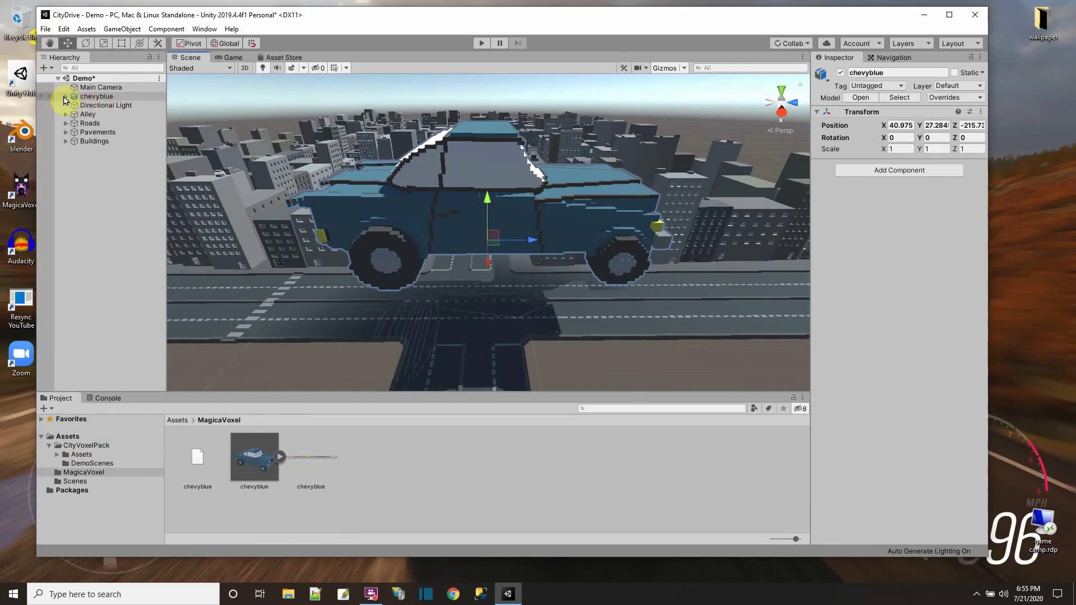
pyautogui.click(65, 97)
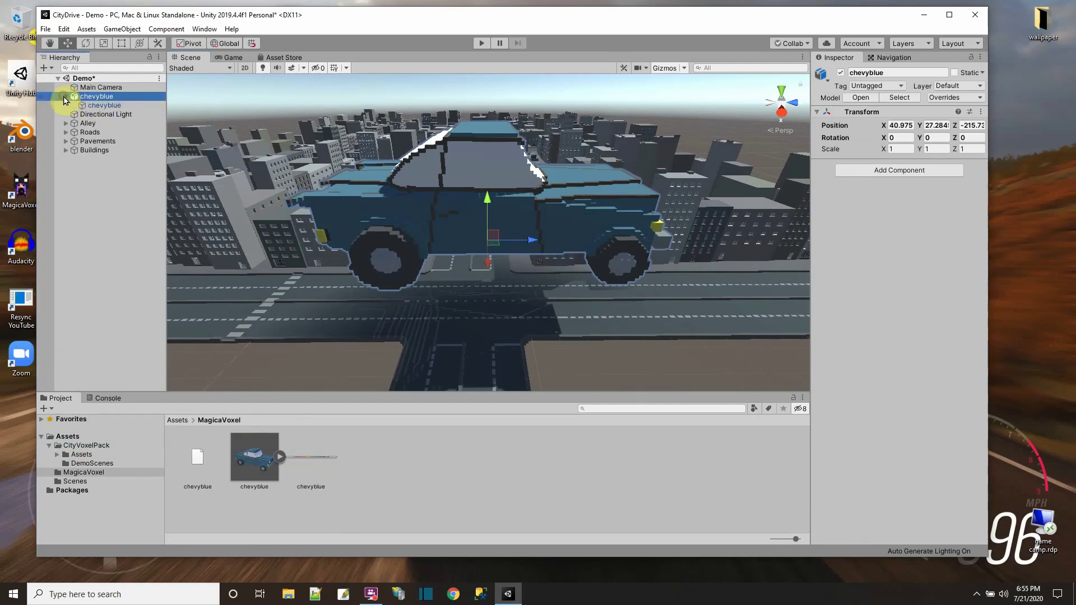
pyautogui.click(105, 106)
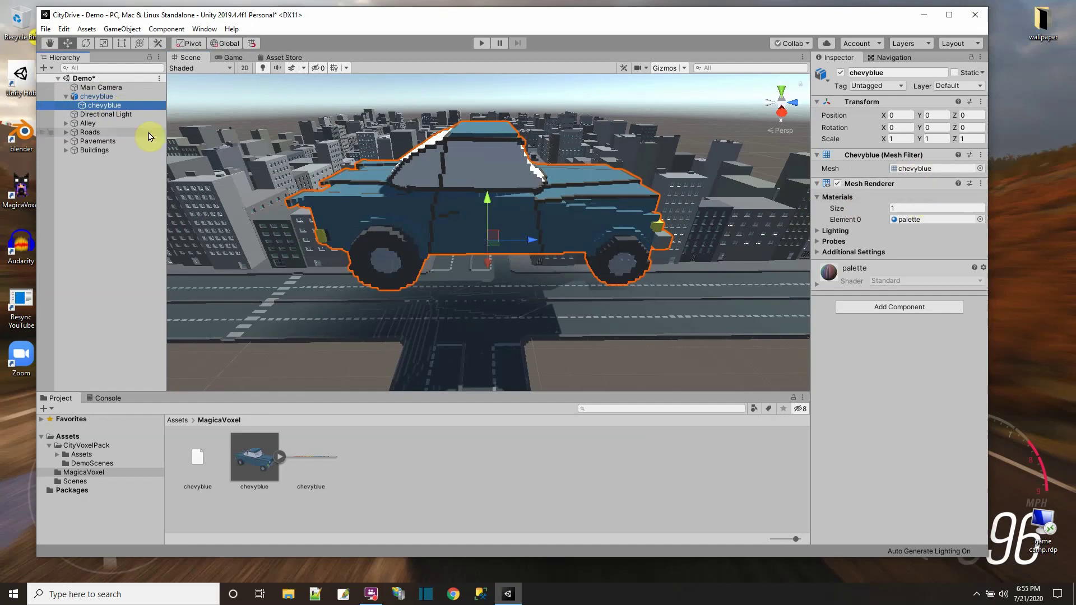
pyautogui.click(84, 96)
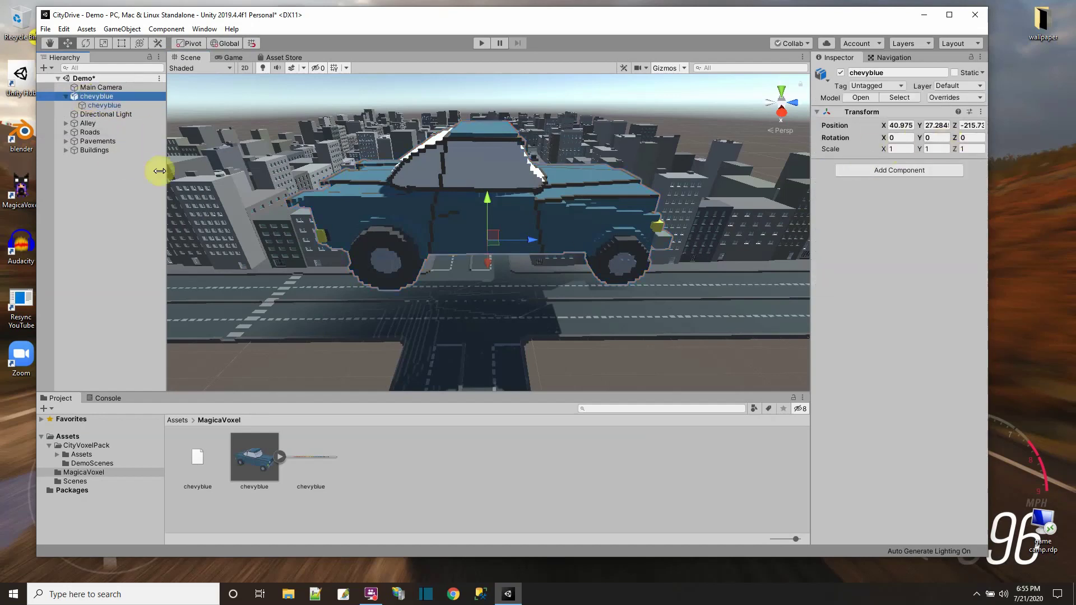
pyautogui.click(96, 105)
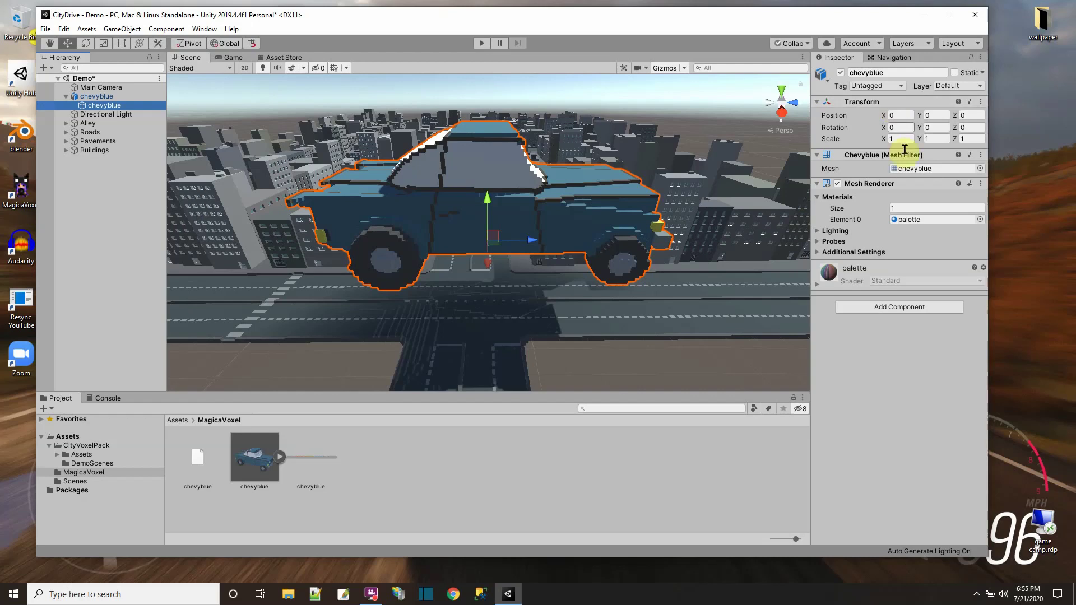
pyautogui.click(103, 44)
# - Scale the child mesh down to 0.1426 and lower the parent car onto the road
pyautogui.moveTo(489, 239); pyautogui.dragTo(443, 240)
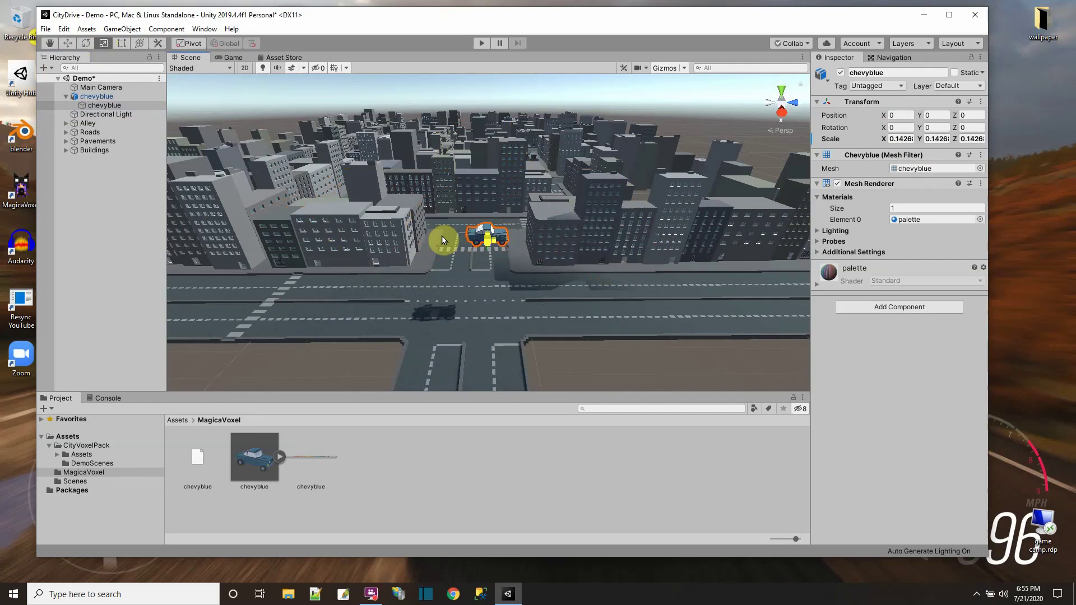
pyautogui.click(97, 96)
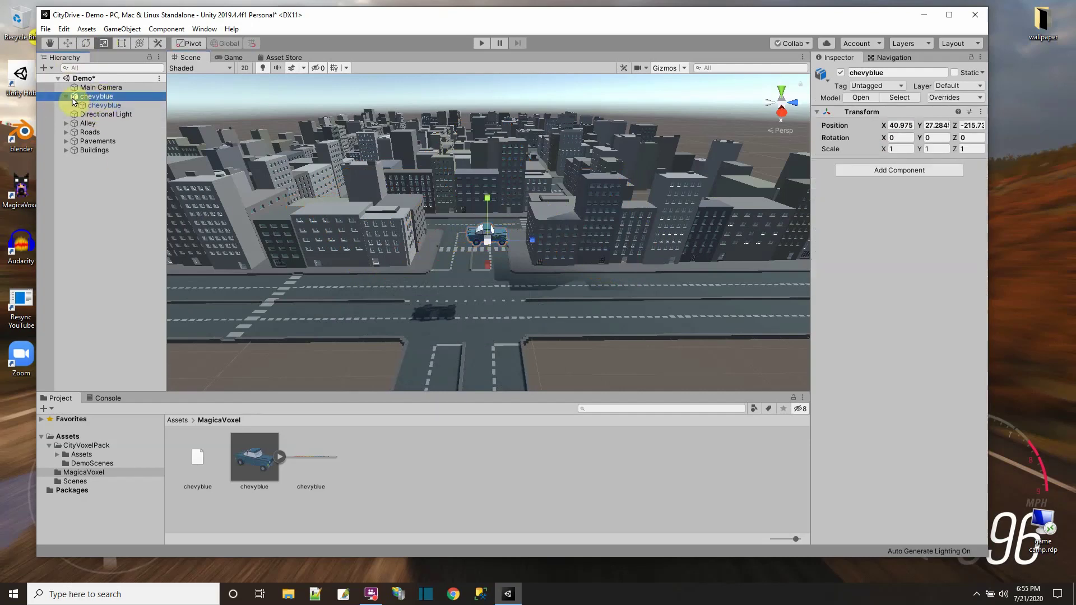
pyautogui.click(67, 43)
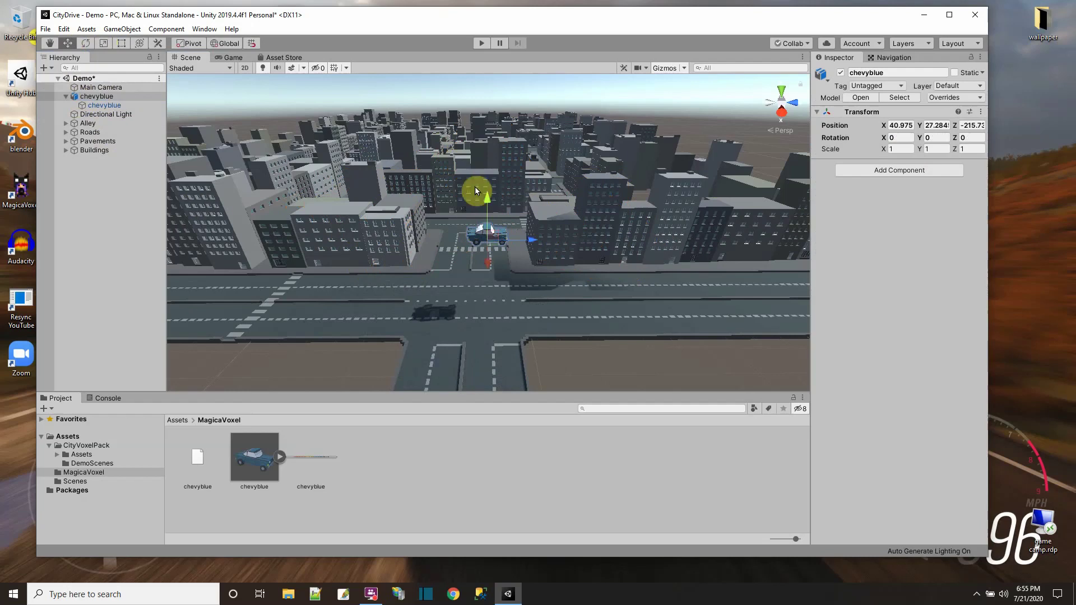
pyautogui.moveTo(486, 196); pyautogui.dragTo(495, 252)
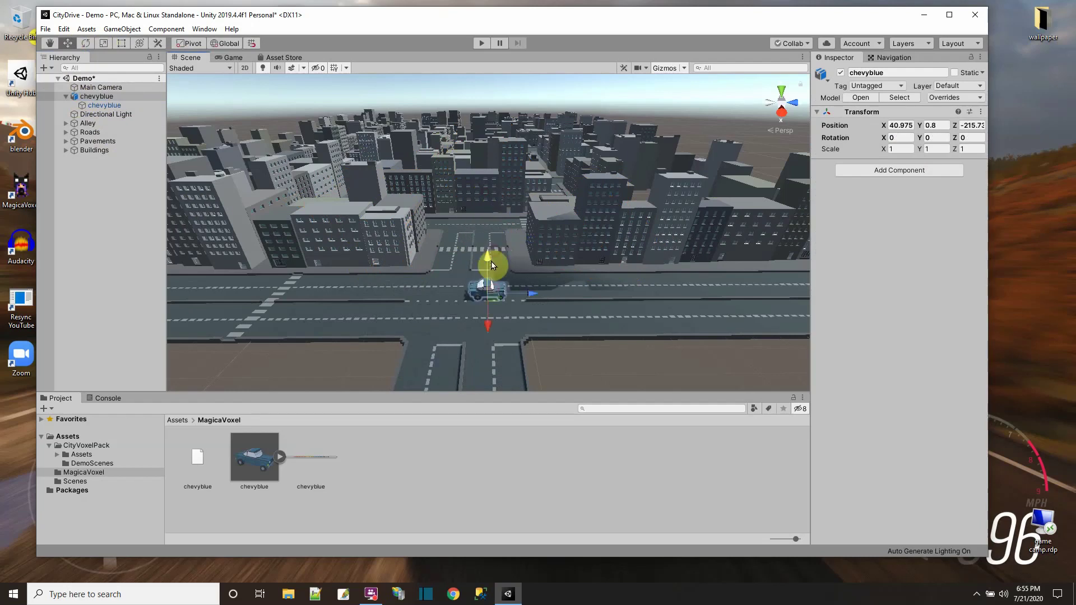
pyautogui.keyDown('alt'); pyautogui.moveTo(472, 326); pyautogui.dragTo(582, 313); pyautogui.keyUp('alt')
pyautogui.scroll(3, 581, 319)
pyautogui.keyDown('alt'); pyautogui.moveTo(620, 315); pyautogui.dragTo(605, 344); pyautogui.keyUp('alt')
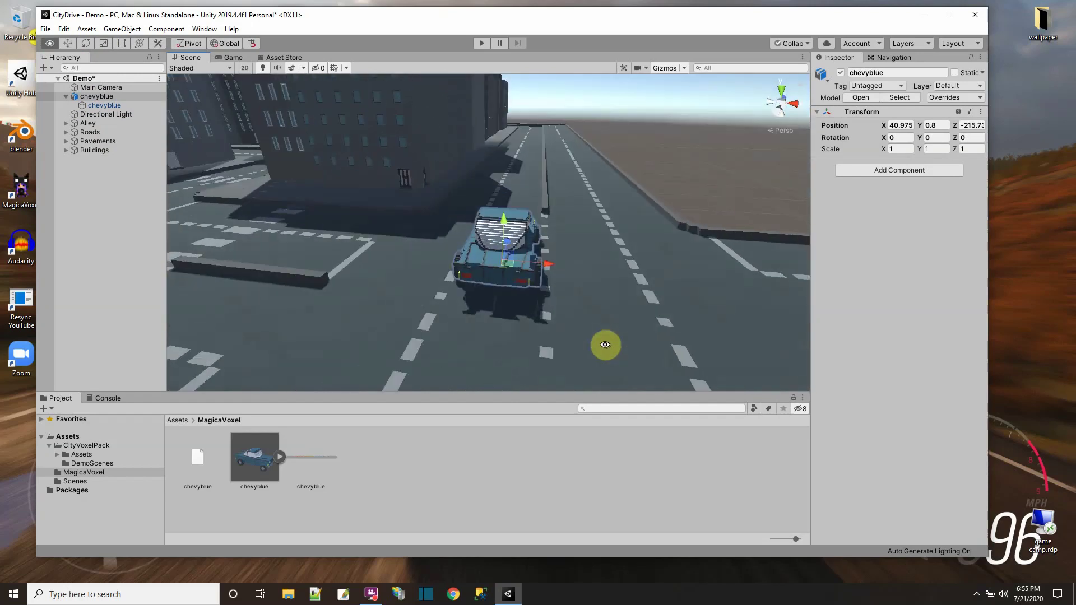
# - Scale the child chevyblue mesh down further to 0.0972 and frame the car
pyautogui.click(98, 106)
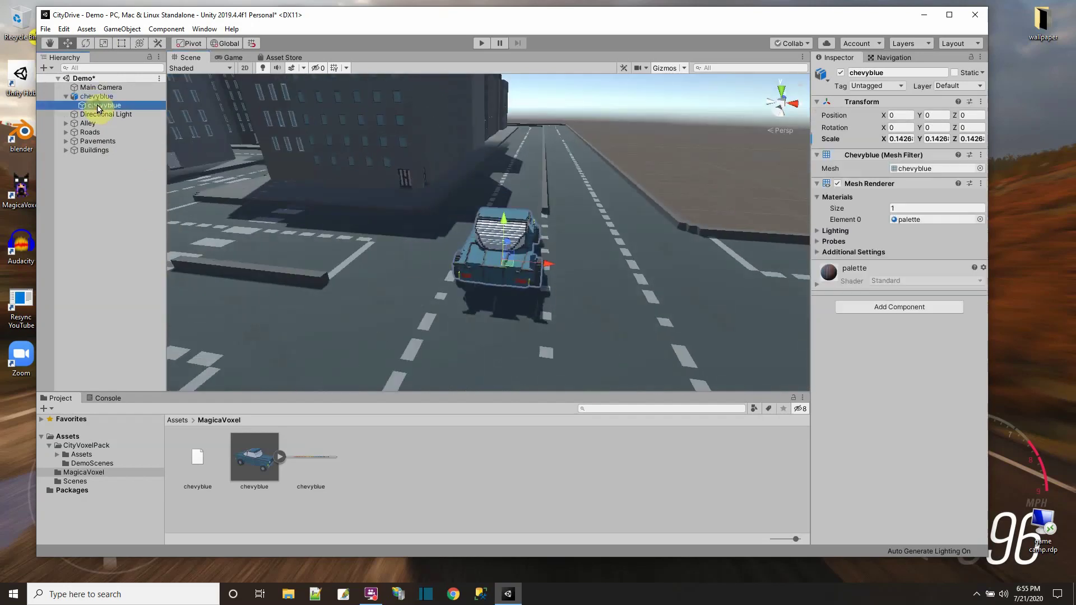
pyautogui.click(105, 44)
pyautogui.moveTo(502, 267); pyautogui.dragTo(484, 261)
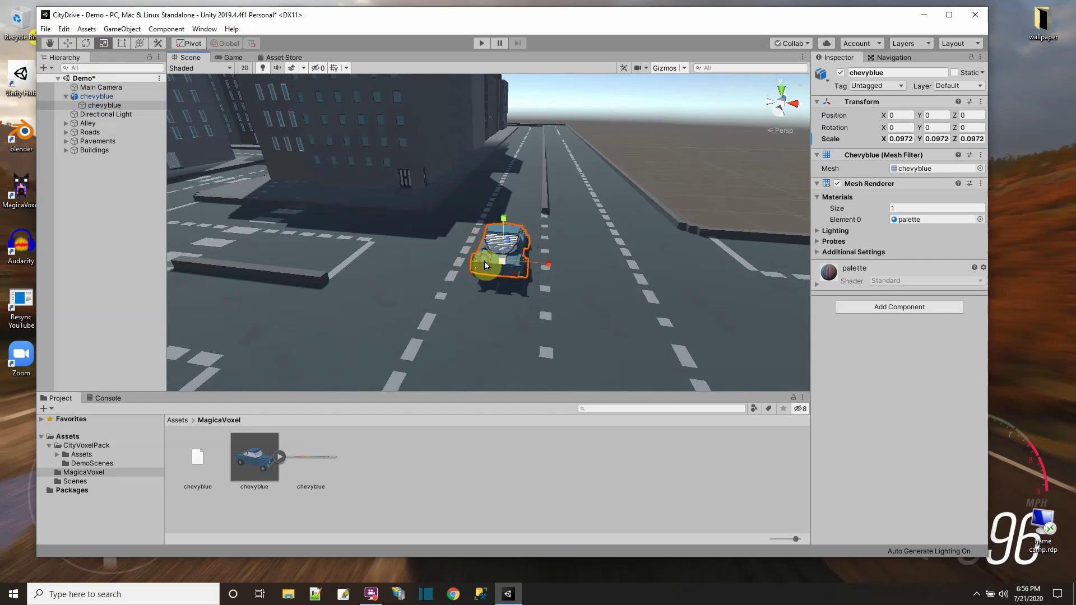
pyautogui.doubleClick(92, 88)
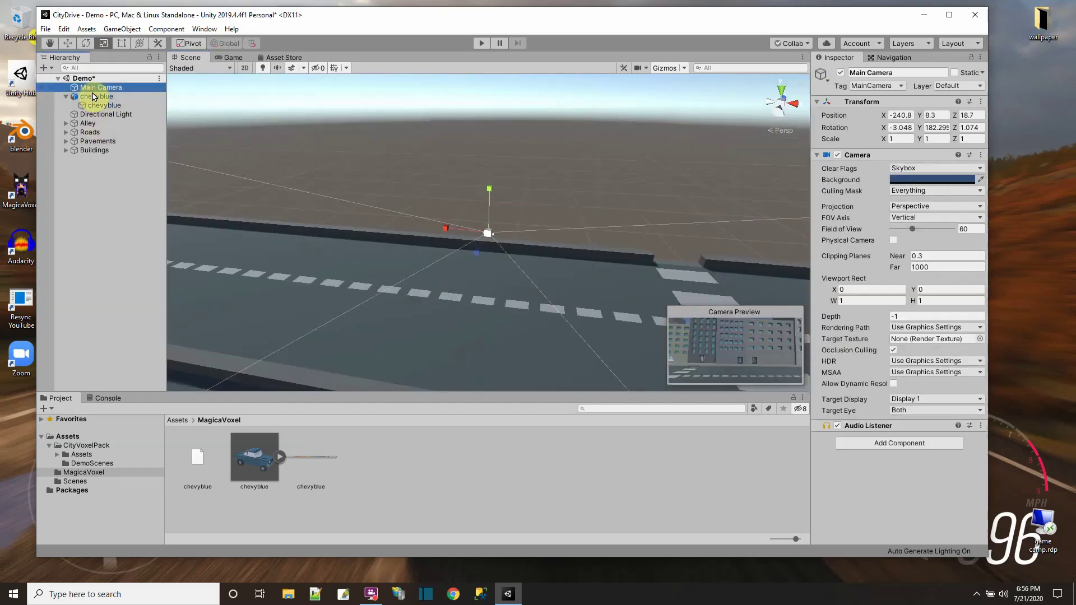
pyautogui.doubleClick(93, 96)
pyautogui.keyDown('alt'); pyautogui.moveTo(503, 315); pyautogui.dragTo(648, 235); pyautogui.keyUp('alt')
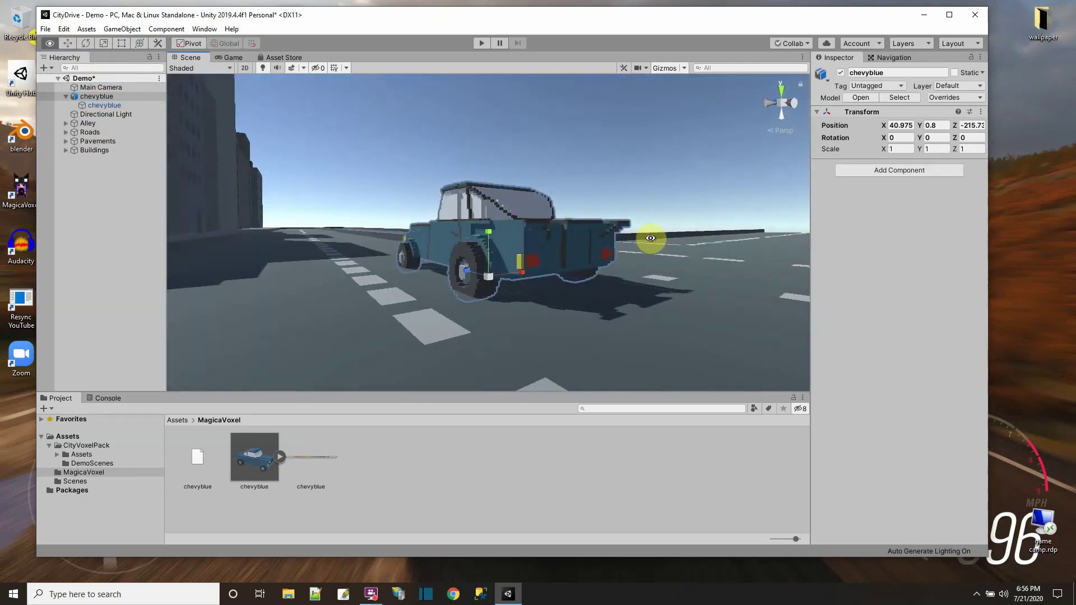
# - Raise the parent car to Y 1.22 and orbit around it to check
pyautogui.click(69, 45)
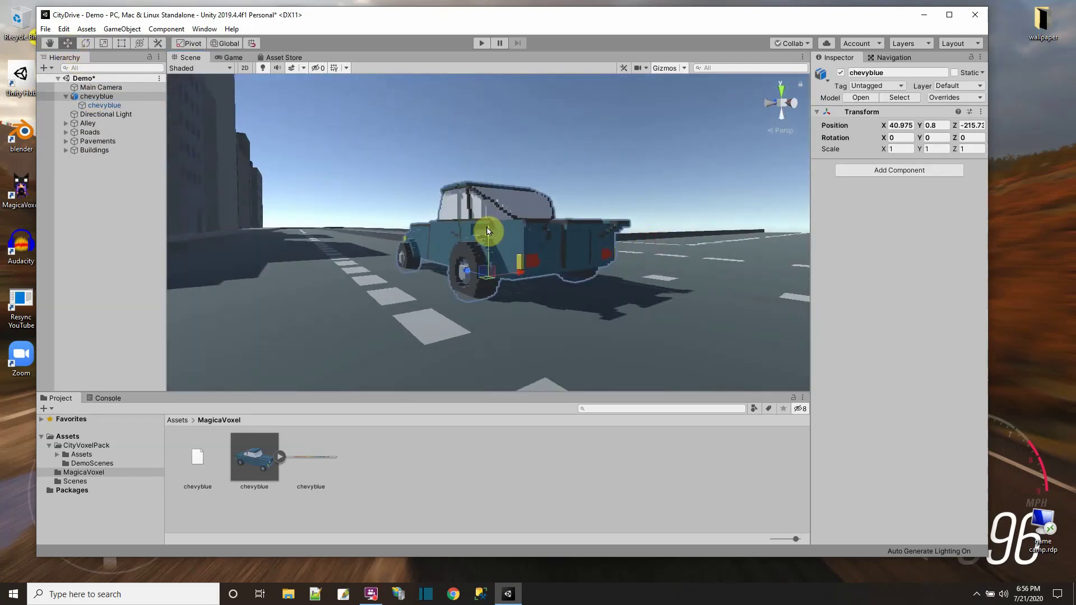
pyautogui.moveTo(485, 224); pyautogui.dragTo(480, 228)
pyautogui.keyDown('alt'); pyautogui.moveTo(480, 307); pyautogui.dragTo(424, 225); pyautogui.keyUp('alt')
pyautogui.keyDown('alt'); pyautogui.moveTo(579, 214); pyautogui.dragTo(699, 155); pyautogui.keyUp('alt')
pyautogui.keyDown('alt'); pyautogui.moveTo(513, 321); pyautogui.dragTo(552, 216); pyautogui.keyUp('alt')
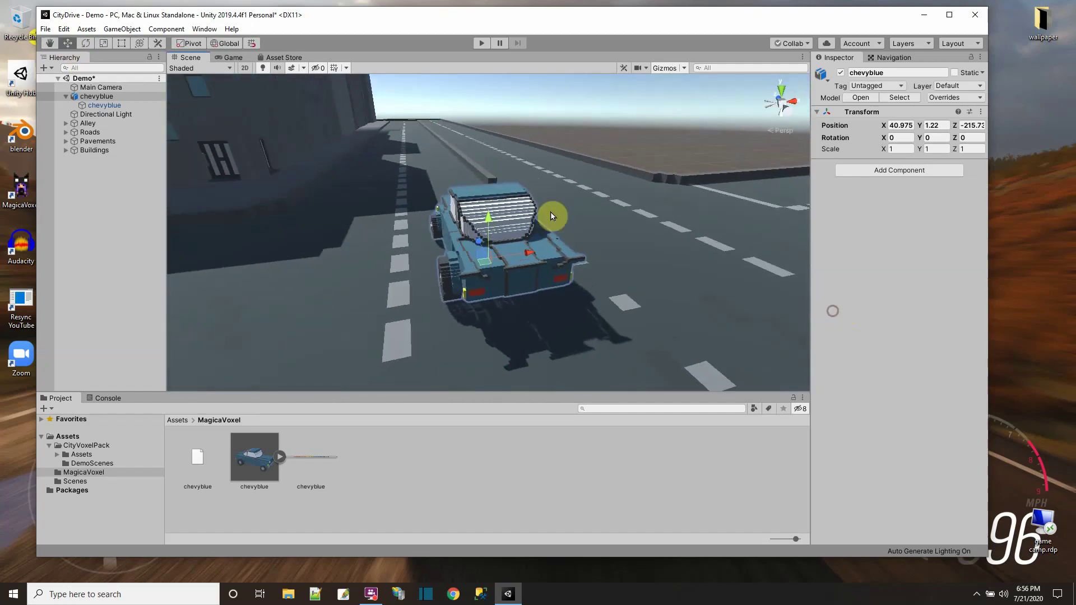
# - Select the parent chevyblue object in the Hierarchy and open Add Component
pyautogui.click(110, 106)
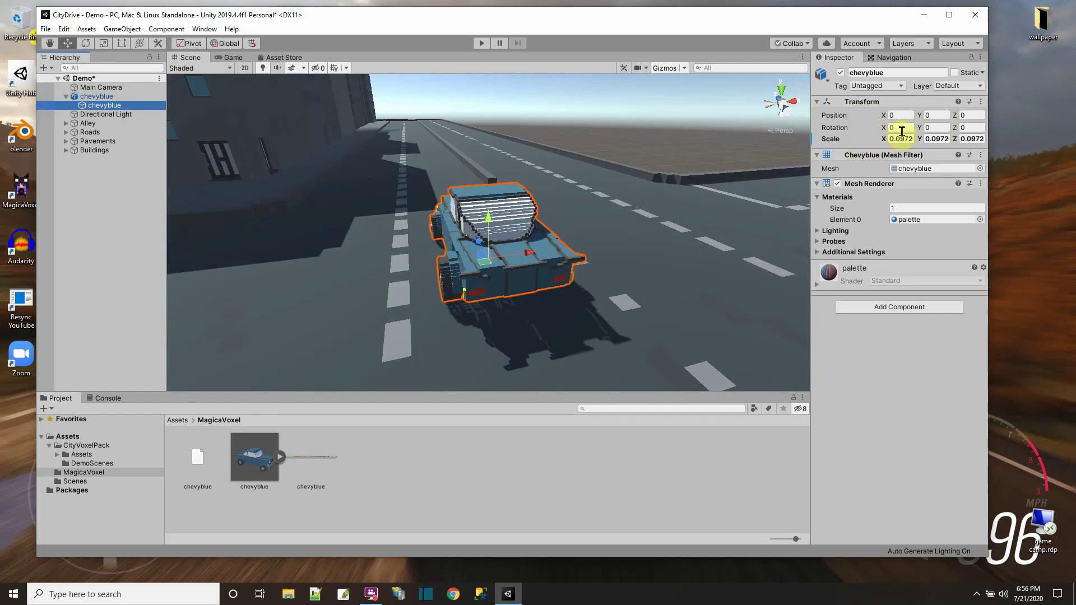
pyautogui.click(107, 97)
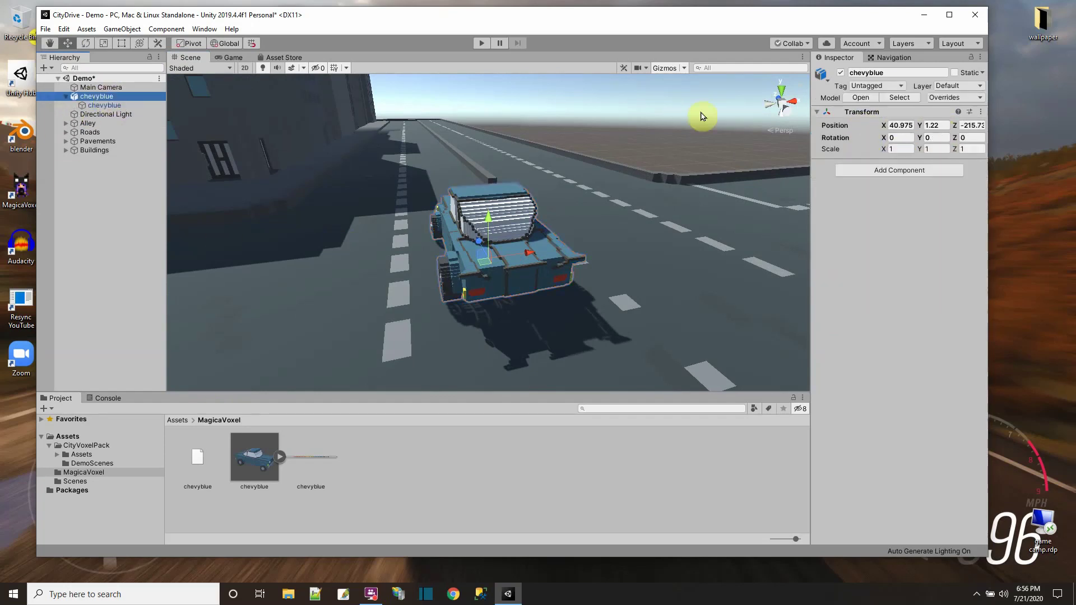
pyautogui.click(893, 171)
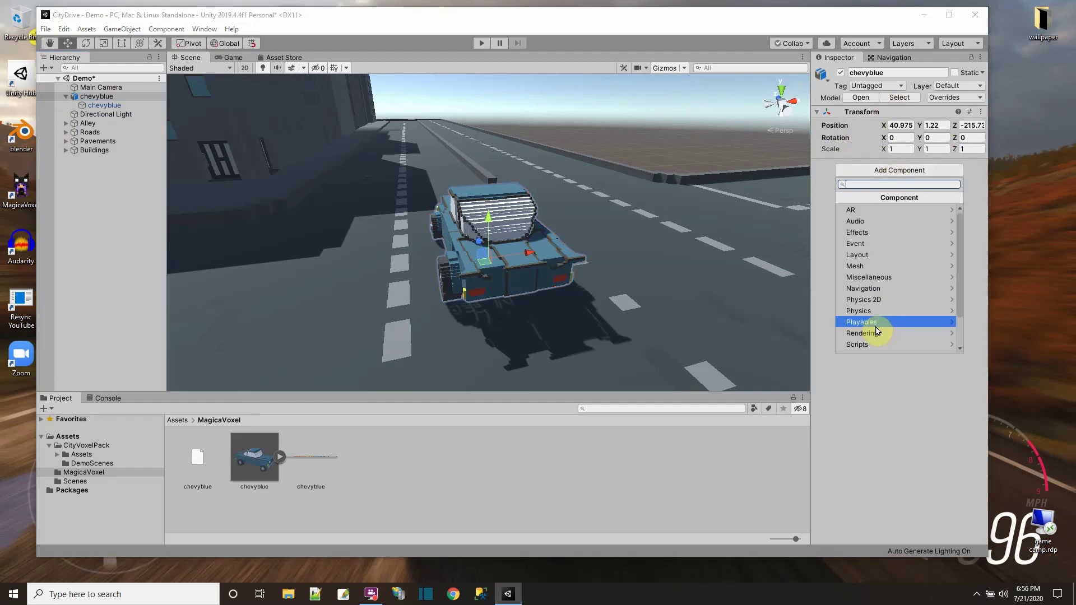